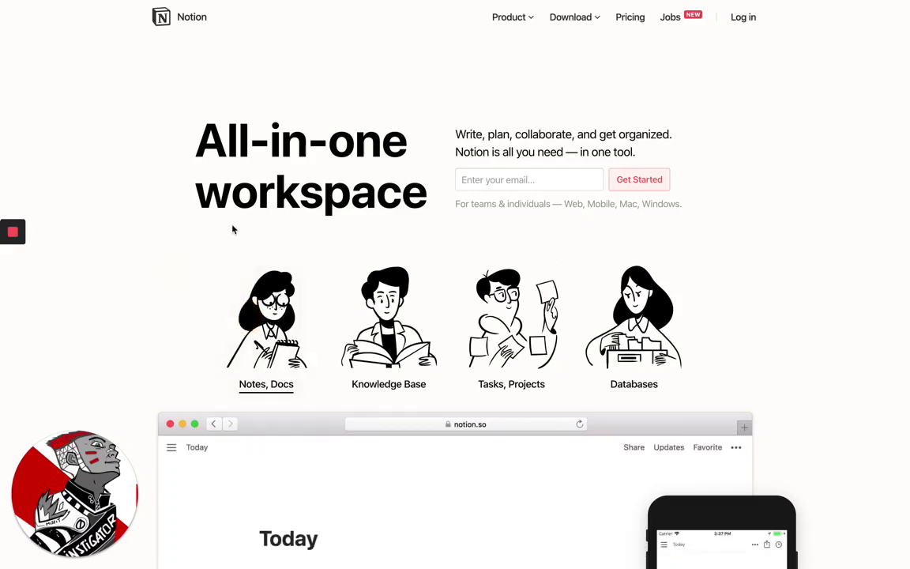
Browse the Notion website by scrolling down through its content
left_click(164, 141)
scroll(163, 149, "down", 1)
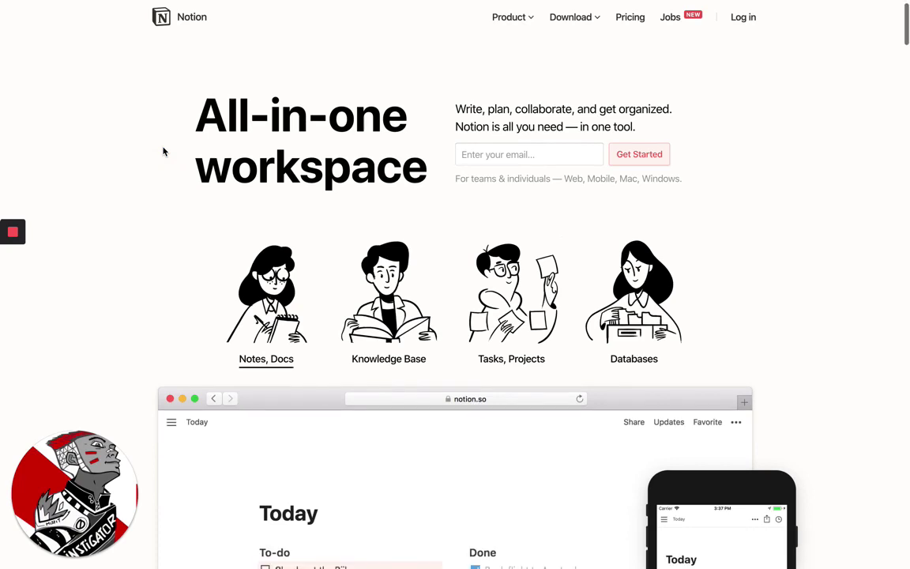
scroll(163, 151, "up", 1)
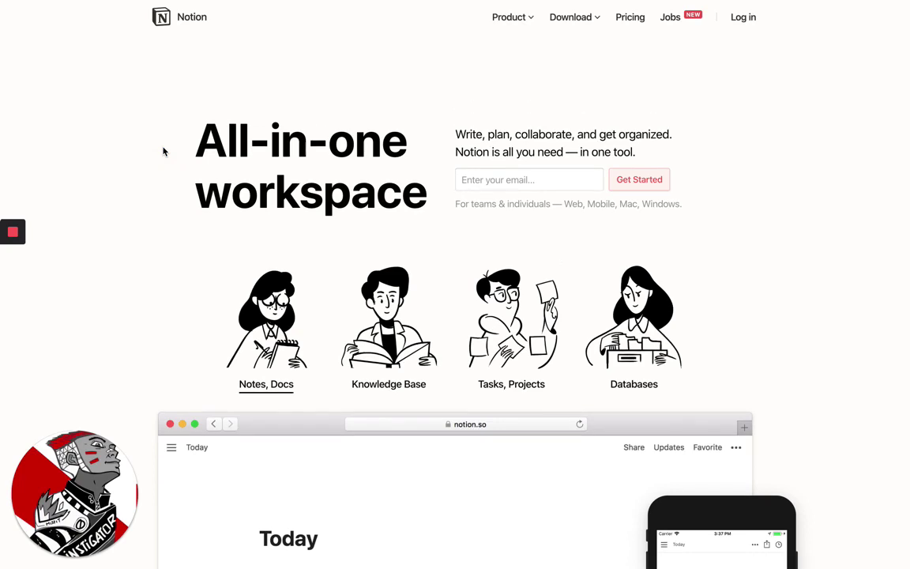
scroll(164, 151, "down", 1)
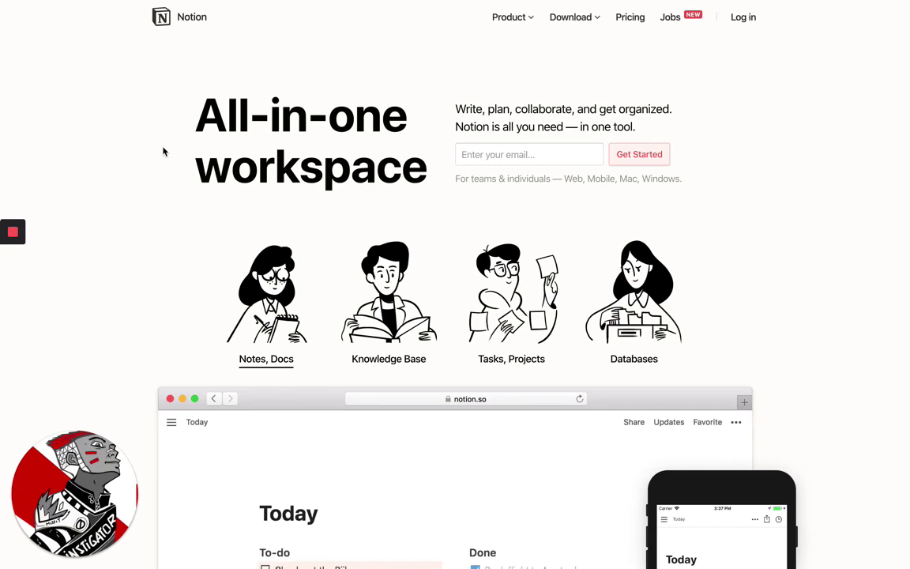
scroll(163, 151, "down", 2)
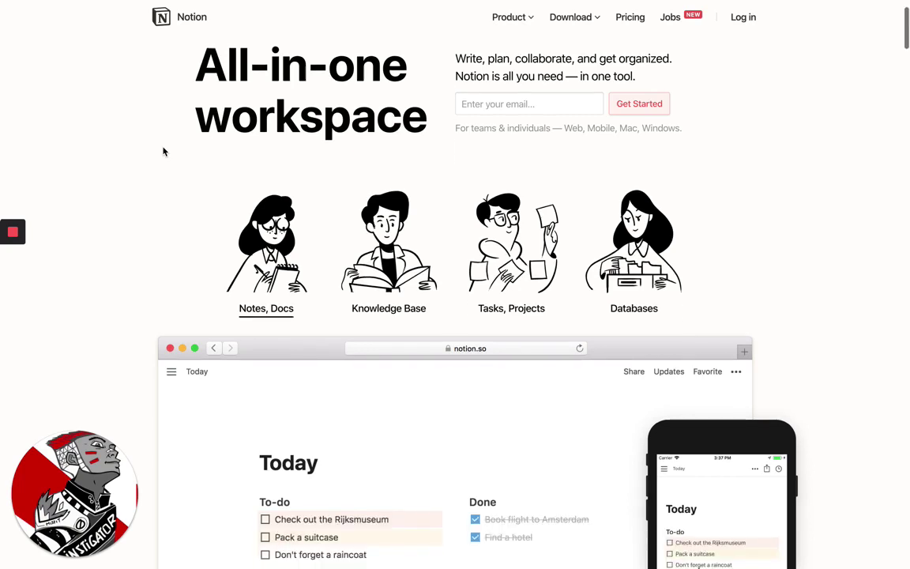
scroll(163, 151, "down", 2)
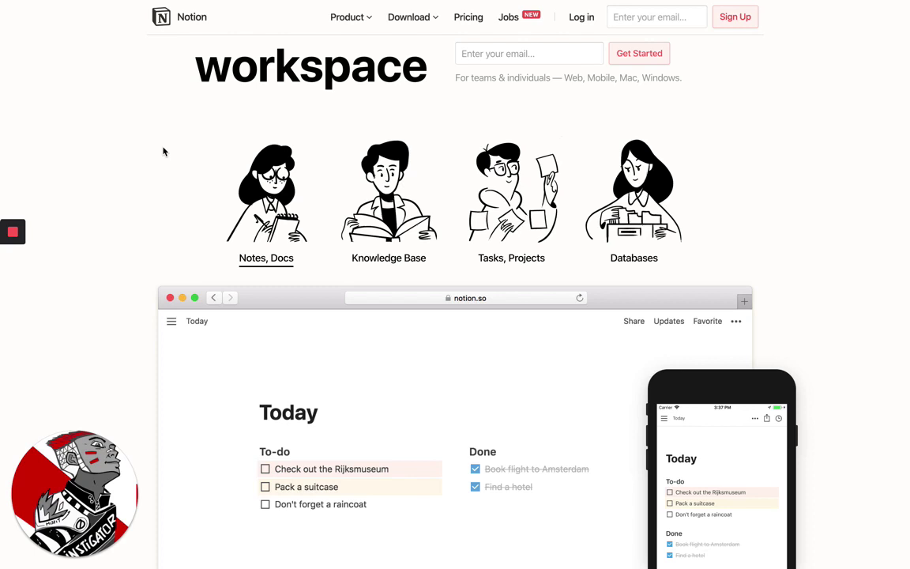
scroll(163, 150, "down", 3)
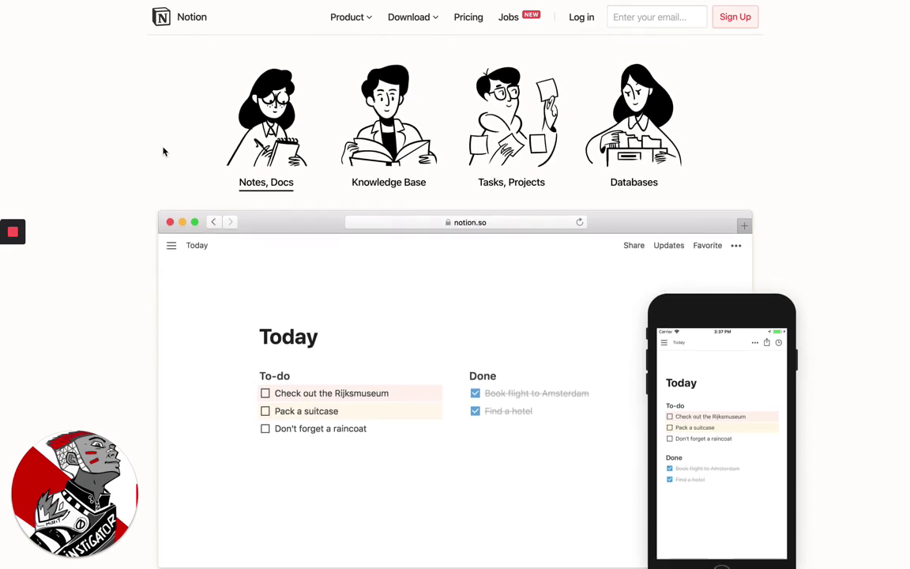
scroll(164, 151, "down", 1)
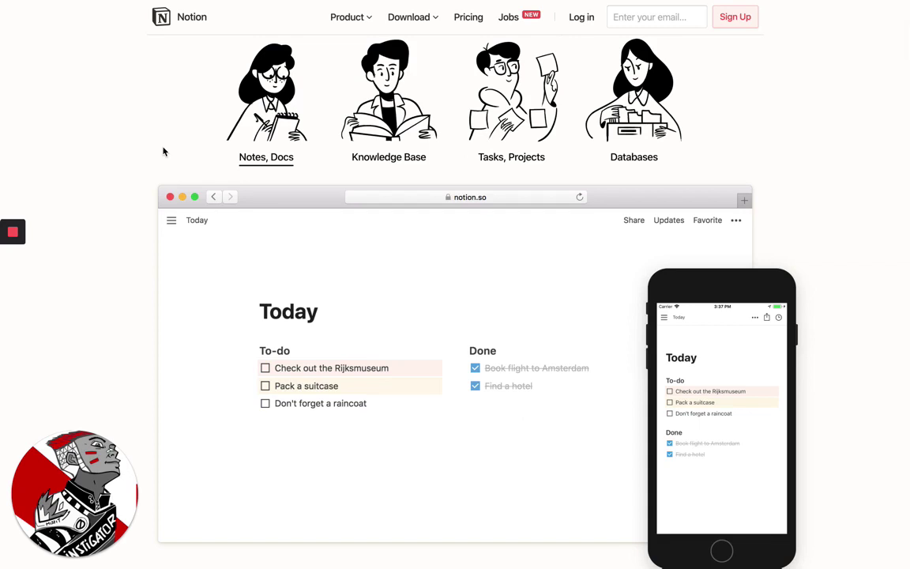
scroll(163, 151, "down", 1)
scroll(163, 151, "down", 3)
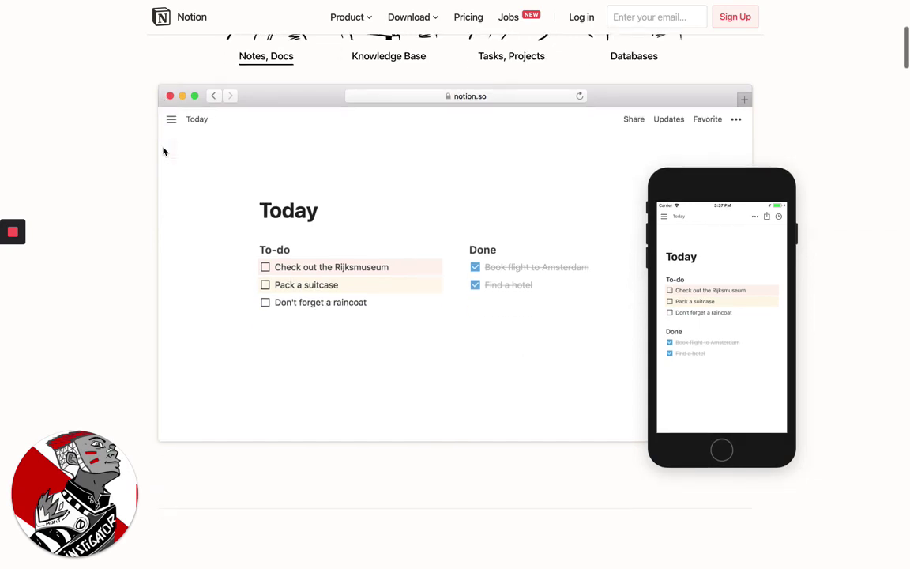
scroll(164, 151, "down", 8)
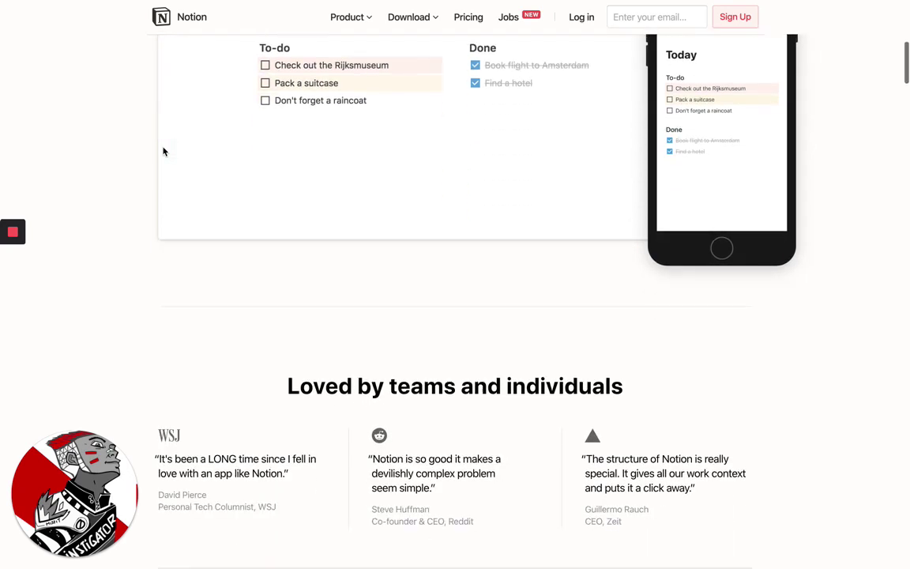
scroll(163, 150, "down", 5)
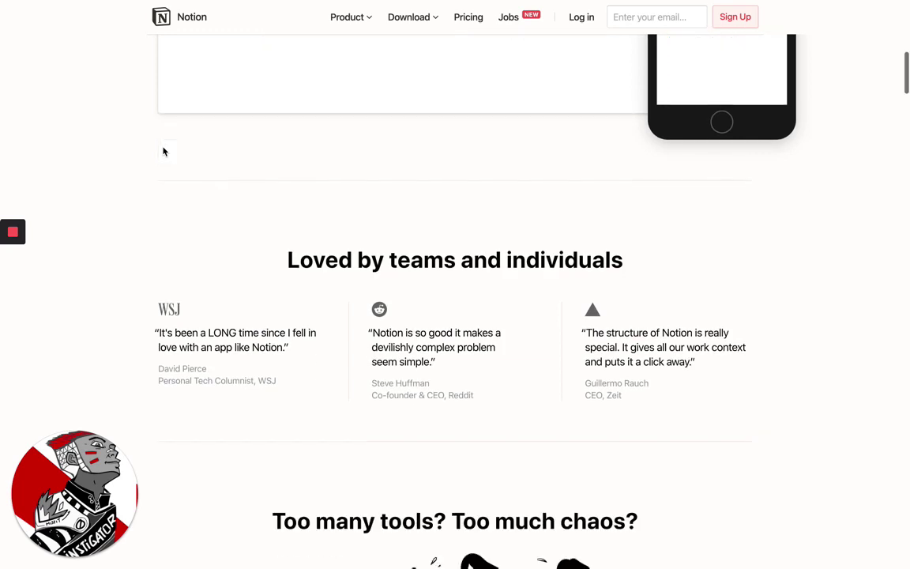
scroll(164, 151, "down", 13)
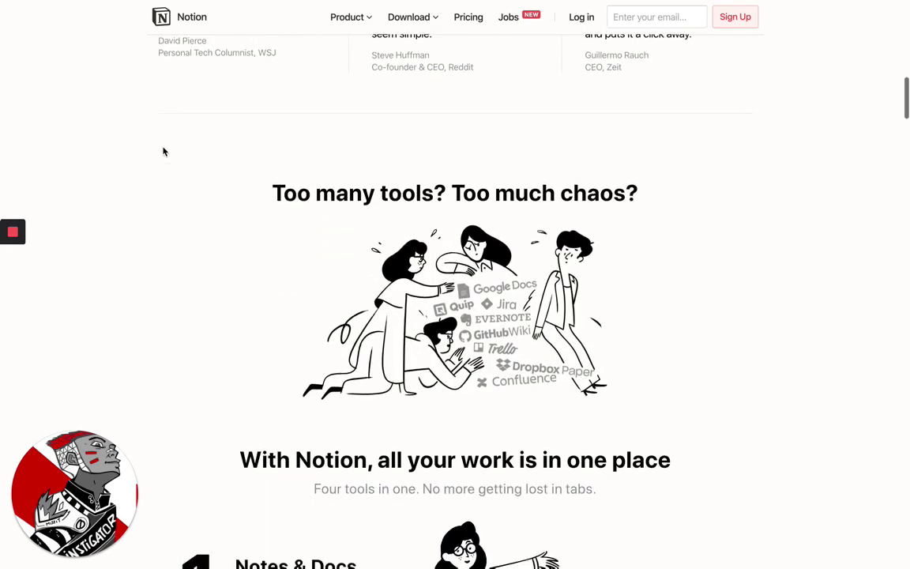
scroll(163, 150, "down", 18)
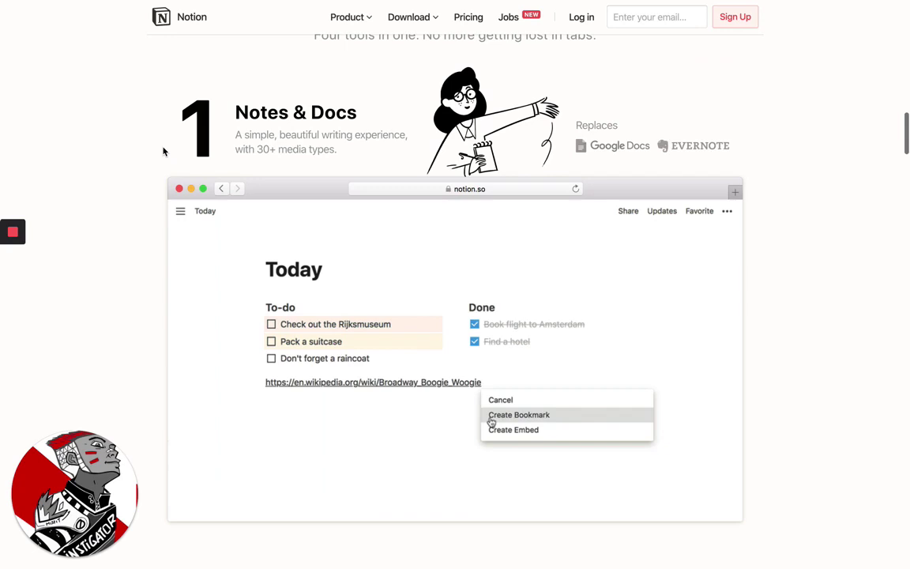
Sign in to Notion with the Google account, landing on the Get Started page
scroll(164, 151, "up", 19)
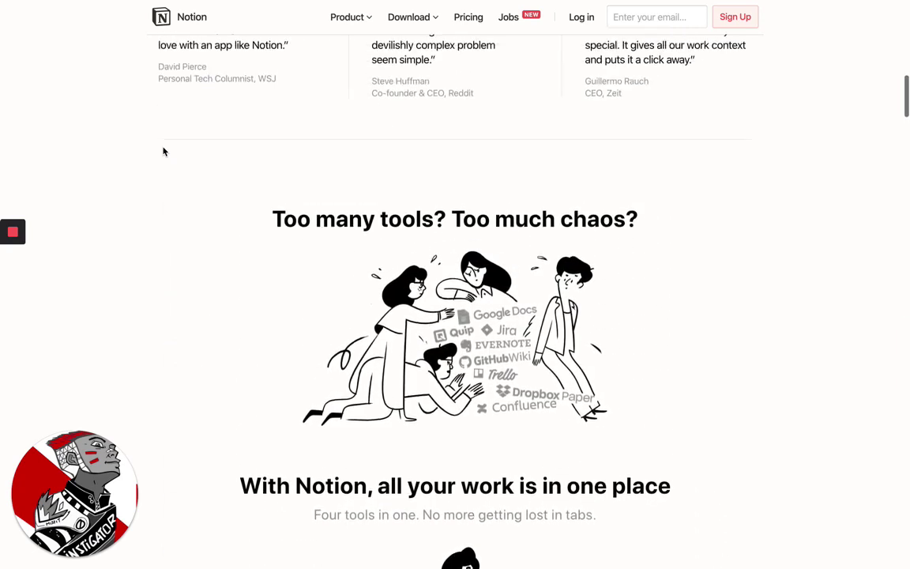
scroll(163, 150, "up", 20)
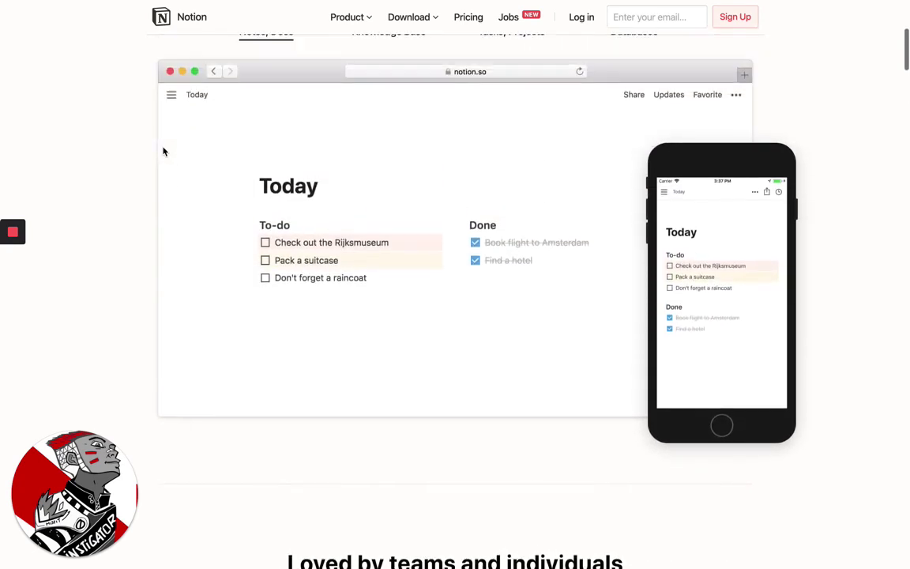
scroll(164, 150, "up", 14)
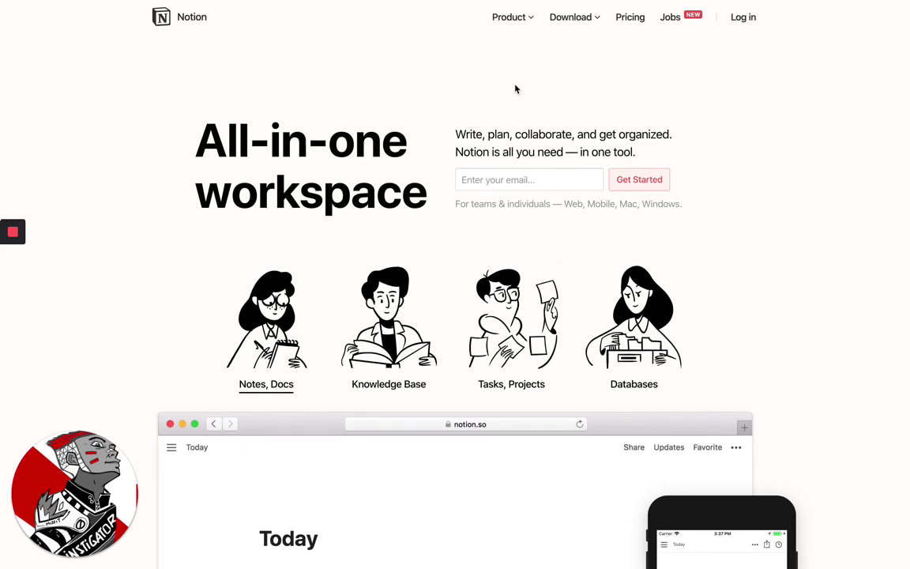
left_click(744, 24)
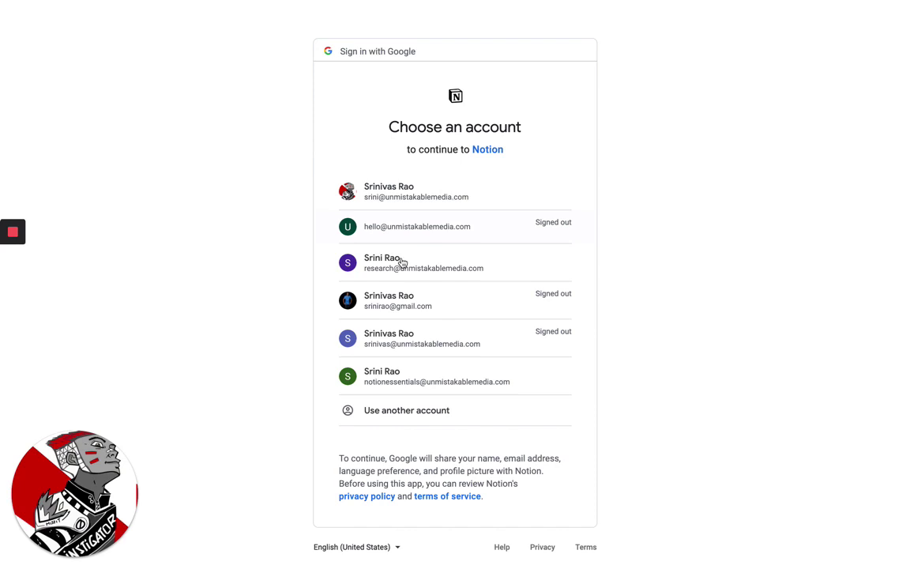
left_click(399, 385)
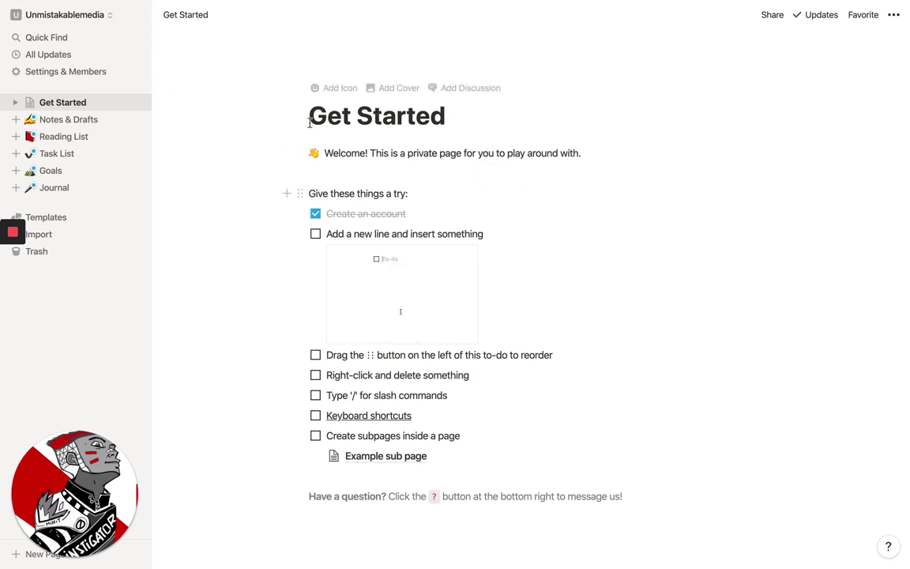
Retitle the Get Started page 'Notion Essentials' and give it a house emoji icon
triple_click(365, 115)
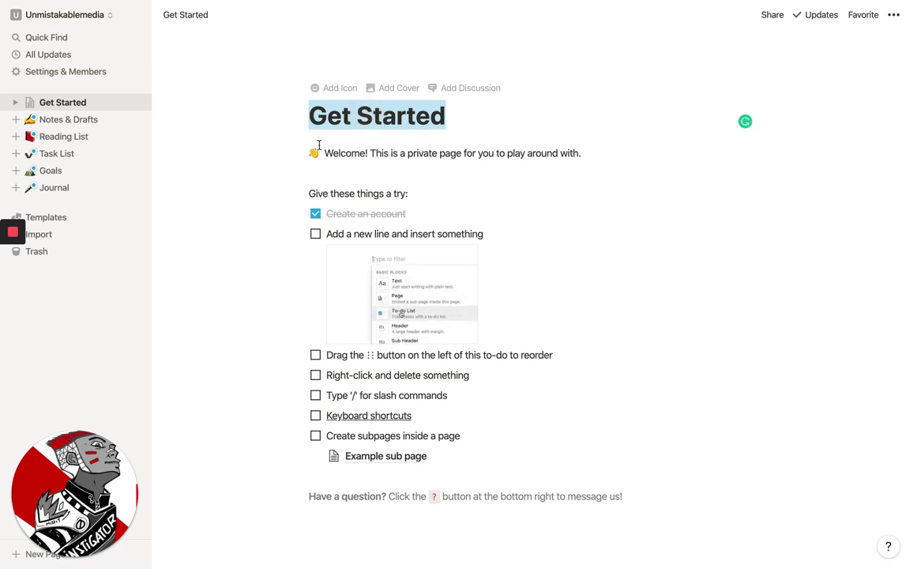
left_click(390, 123)
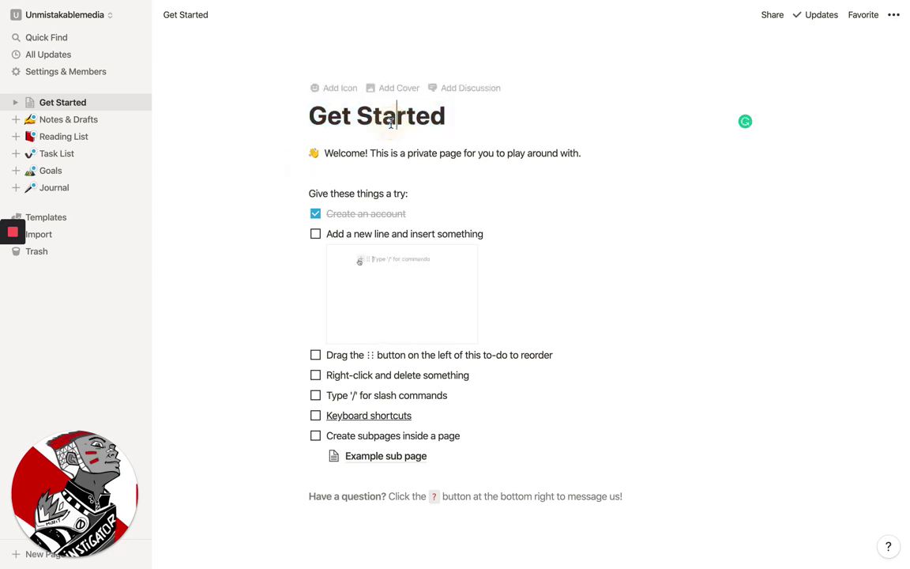
triple_click(390, 123)
type("Notion Essentials")
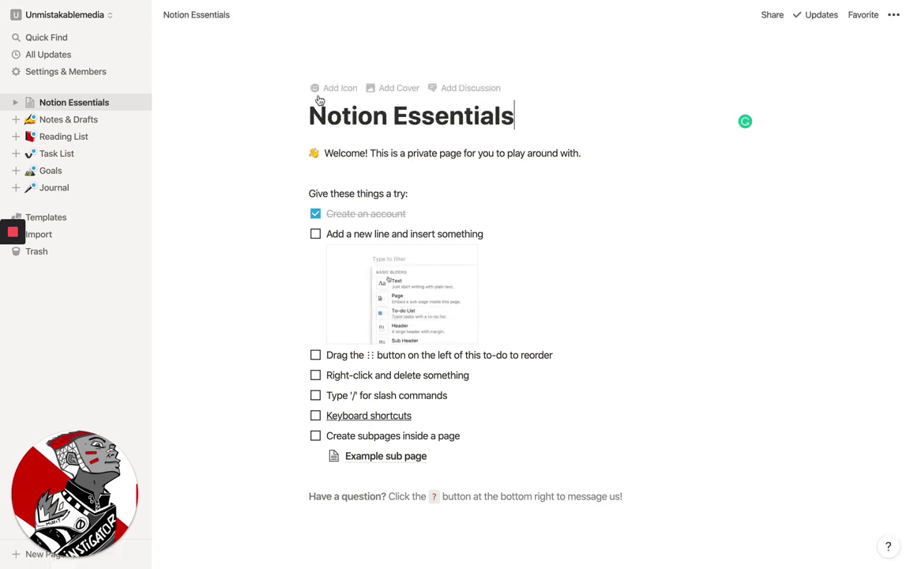
left_click(320, 89)
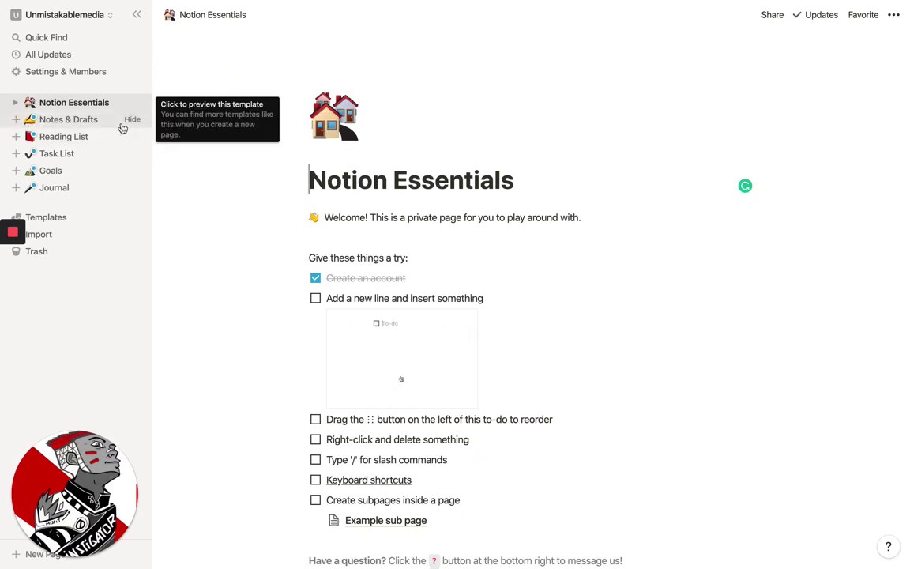
Hide the Notes & Drafts, Reading List, Task List, Goals and Journal pages from the sidebar
left_click(128, 123)
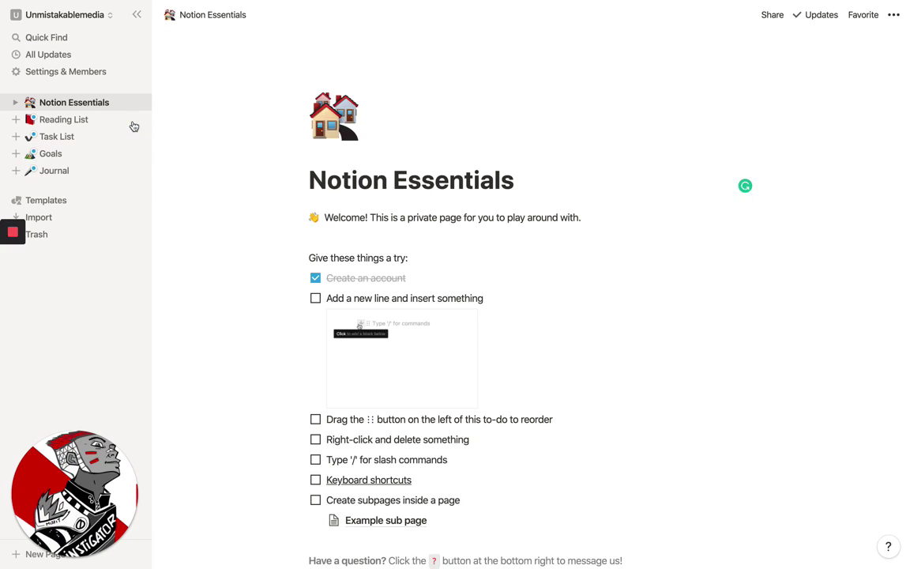
left_click(136, 121)
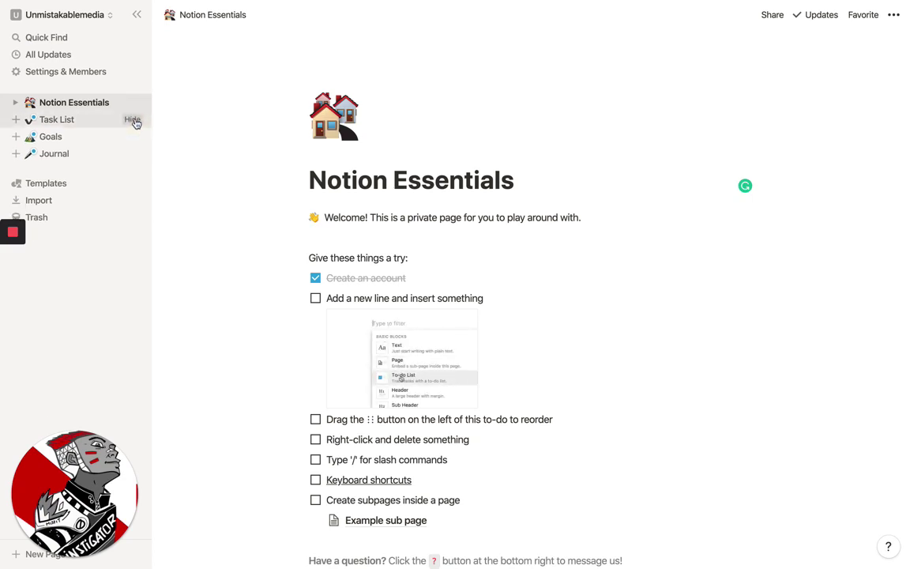
left_click(134, 121)
left_click(132, 121)
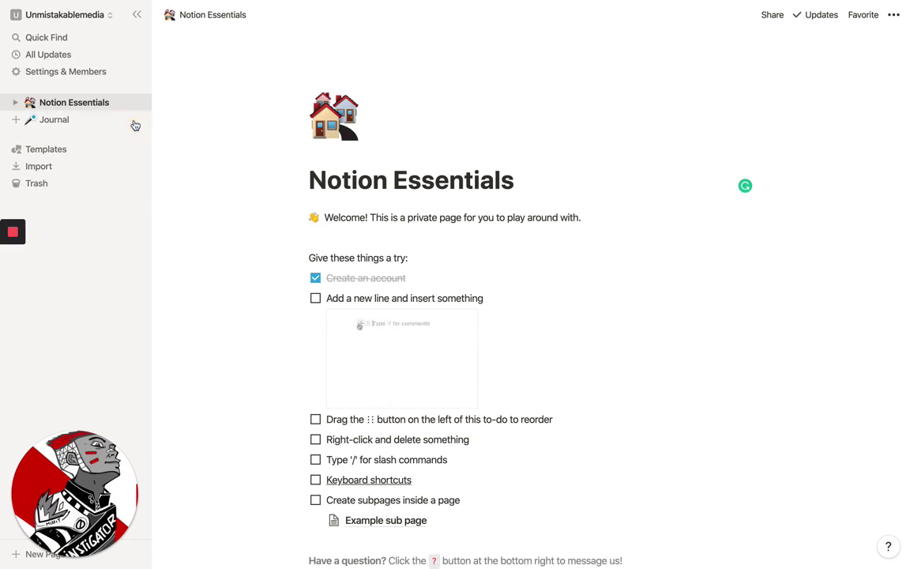
left_click(133, 121)
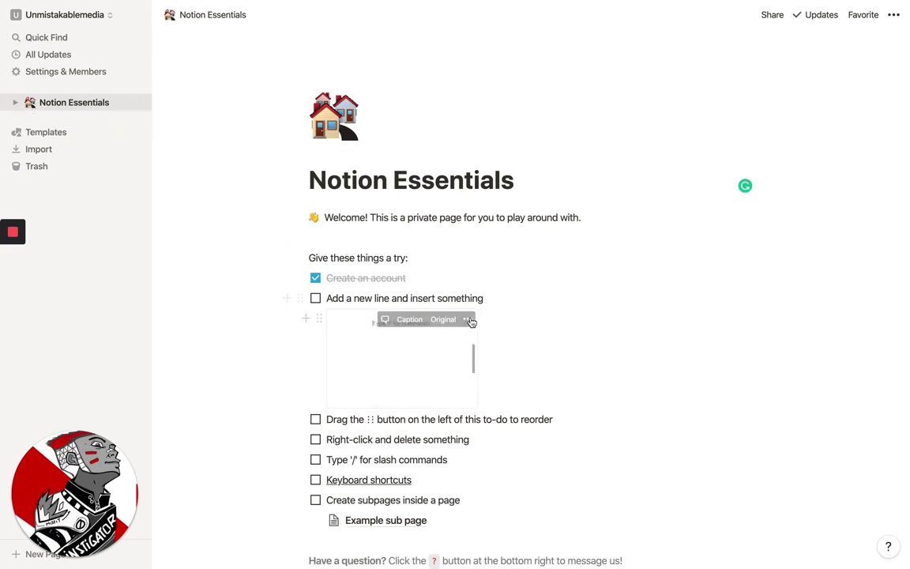
Insert a blank line just above 'Give these things a try:'
left_click(496, 299)
key("Return")
key("BackSpace")
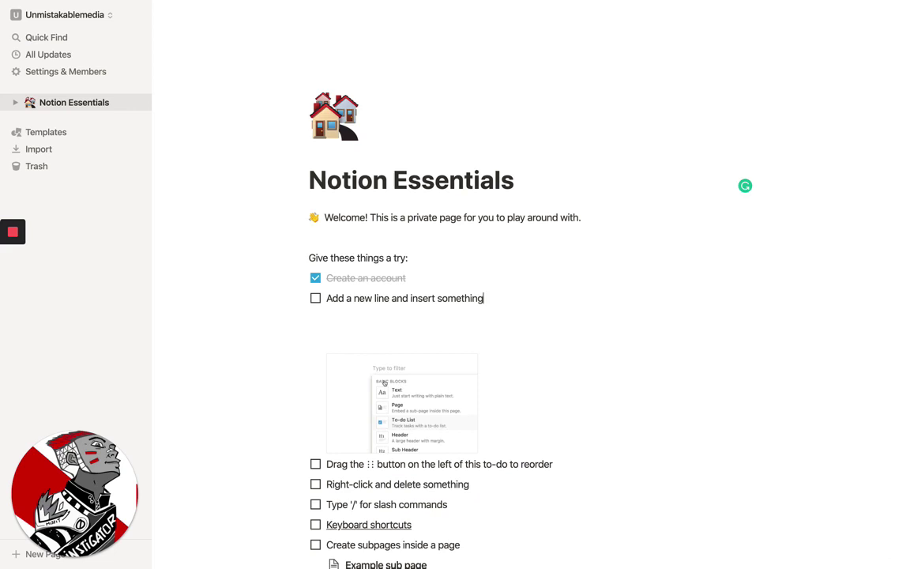
key("Up")
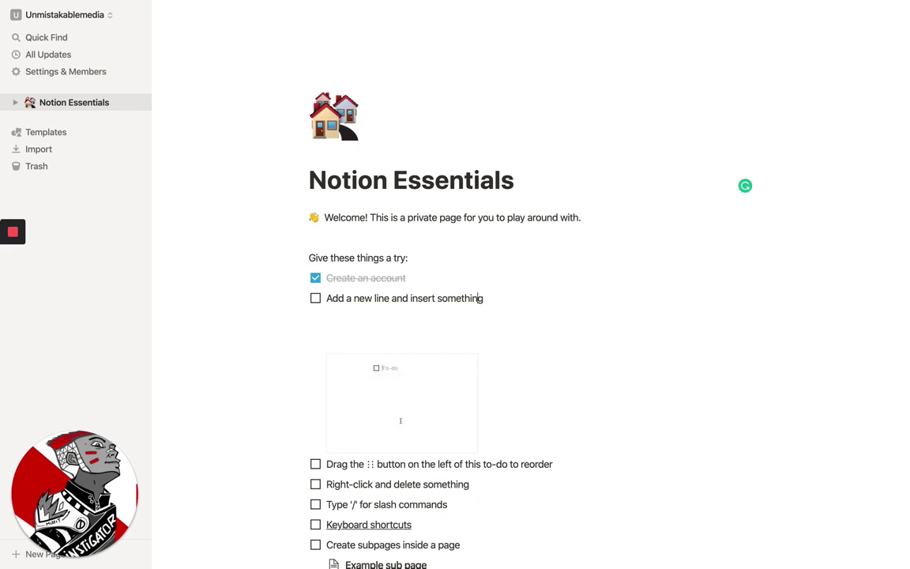
scroll(400, 420, "down", 1)
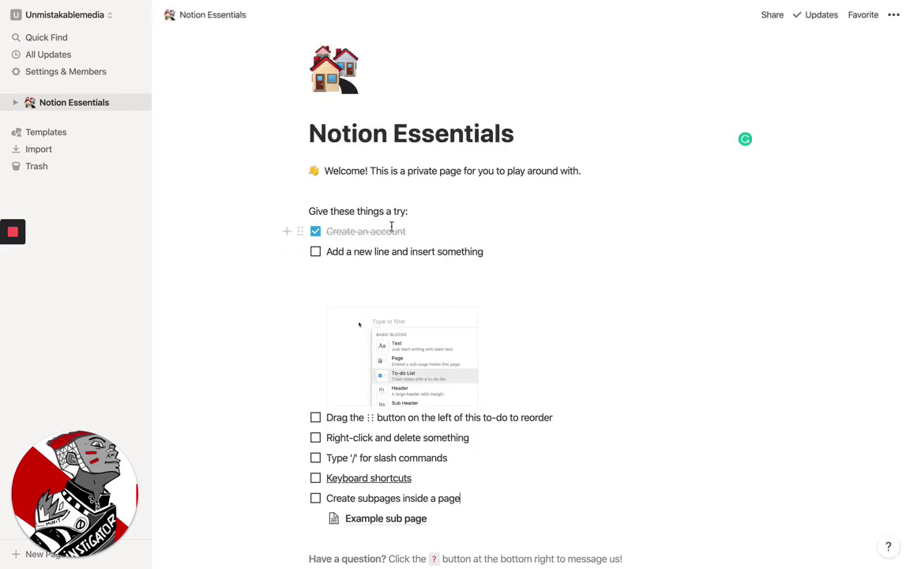
left_click(376, 196)
key("Return")
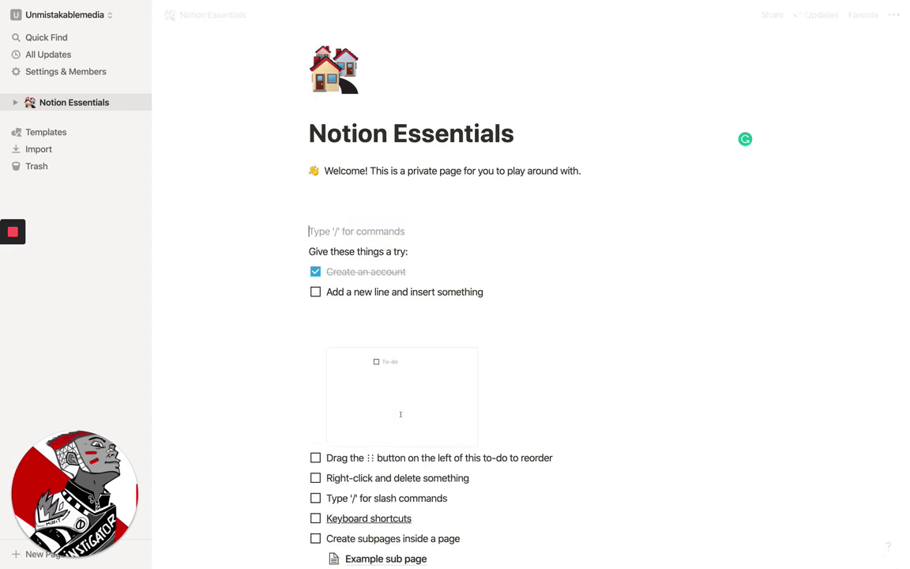
Bring up the block-type menu on the empty line and toggle between Text and Page
left_click(308, 251)
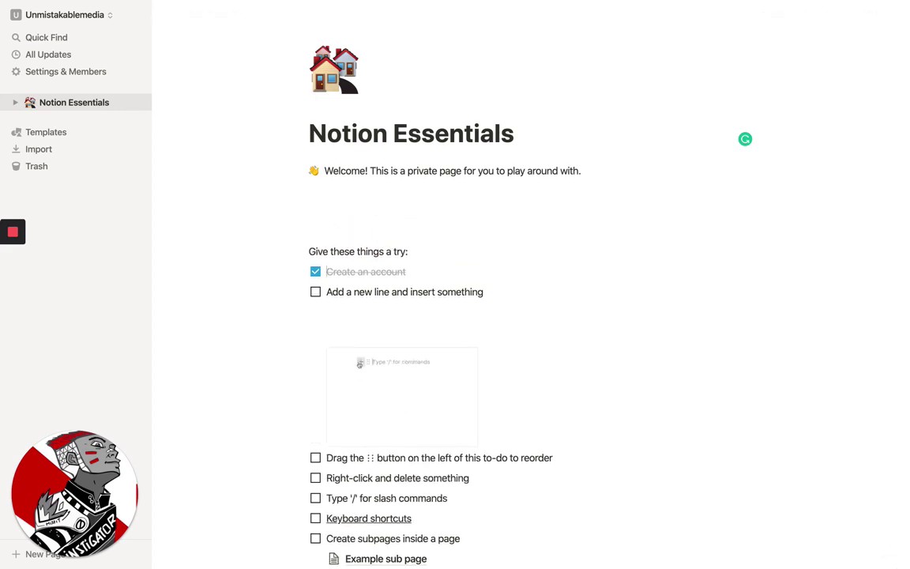
left_click(316, 211)
type("/")
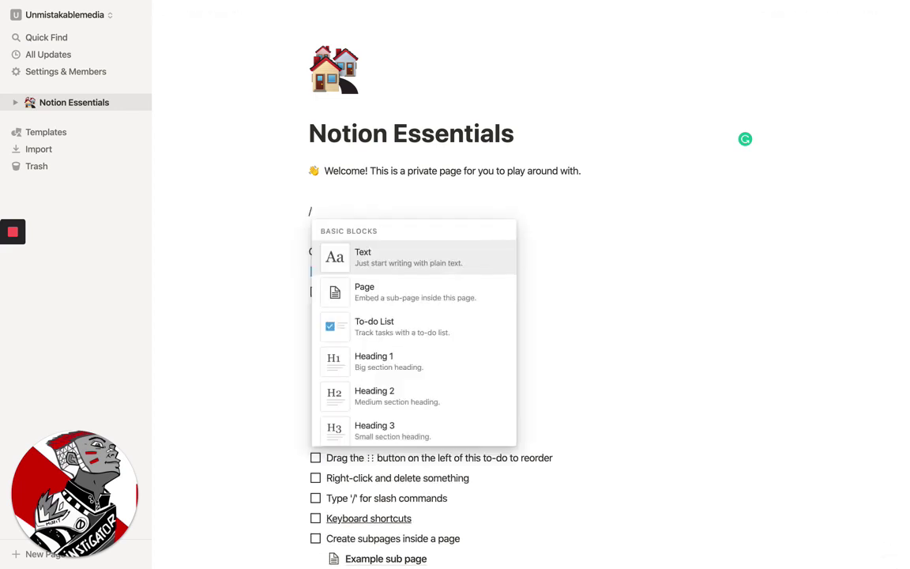
key("Down")
key("Up")
key("Down")
key("Up")
key("Down")
key("Up")
Browse further through the quote and inline database block types, then dismiss the menu and delete the slash
key("Down")
key("Down")
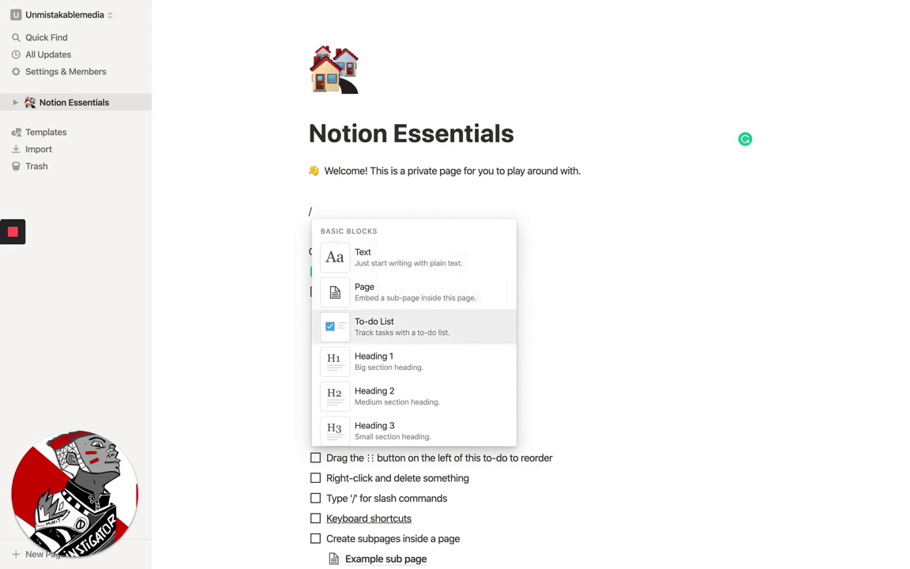
key("Up")
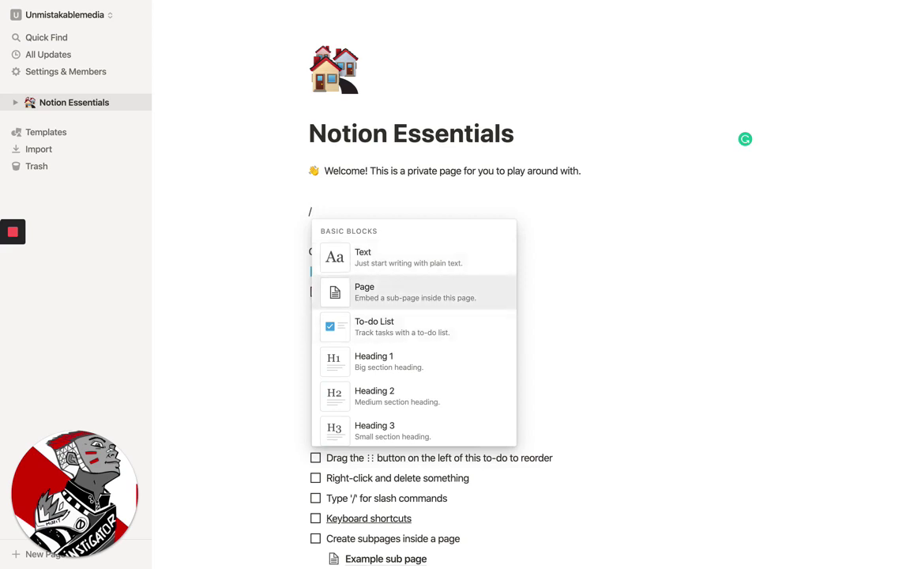
key("Down")
key("Down")
key("Down")
key("Down")
key("Down")
key("Down")
key("Down")
key("Down")
key("Down")
key("Down")
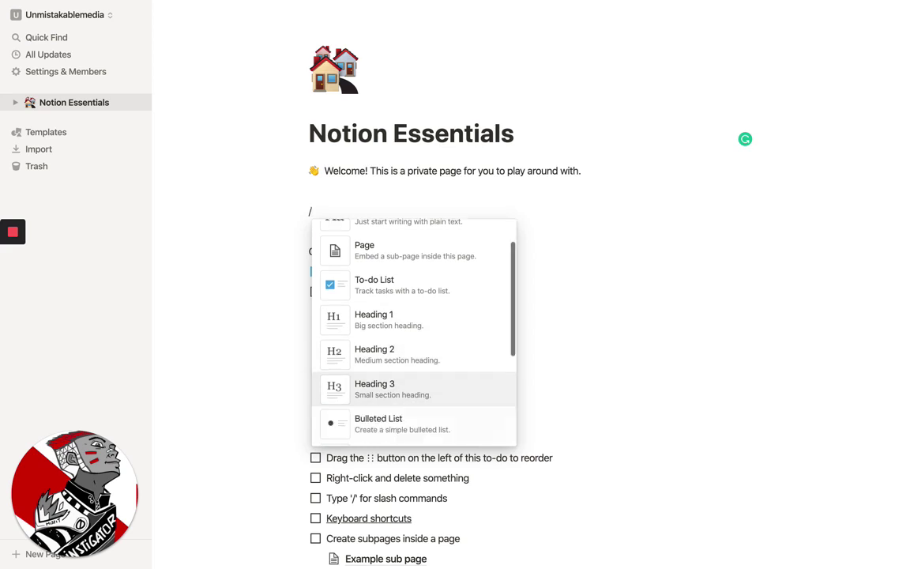
key("Down")
key("Down")
key("Up")
key("Up")
key("Up")
key("Up")
key("Up")
key("Up")
key("Up")
key("Up")
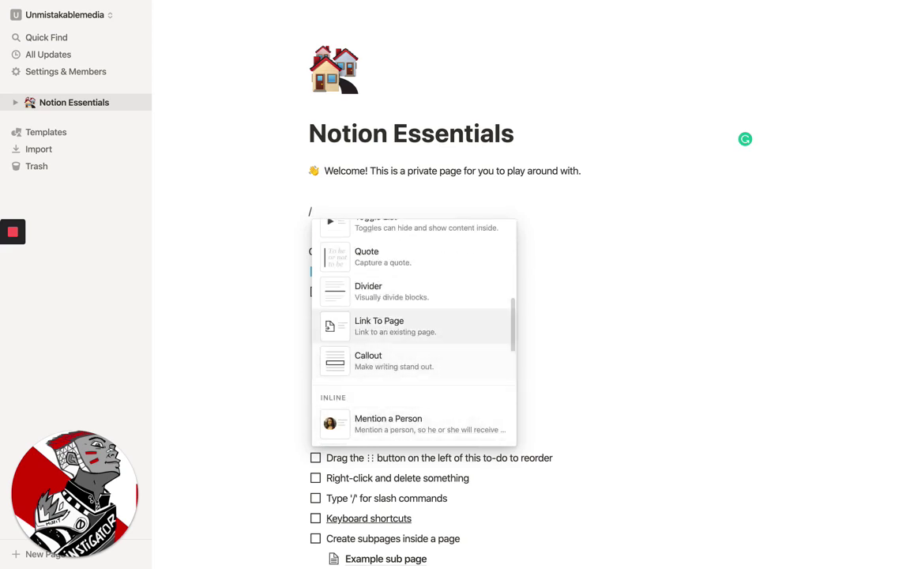
key("Down")
key("Down")
key("Down")
key("Down")
key("Down")
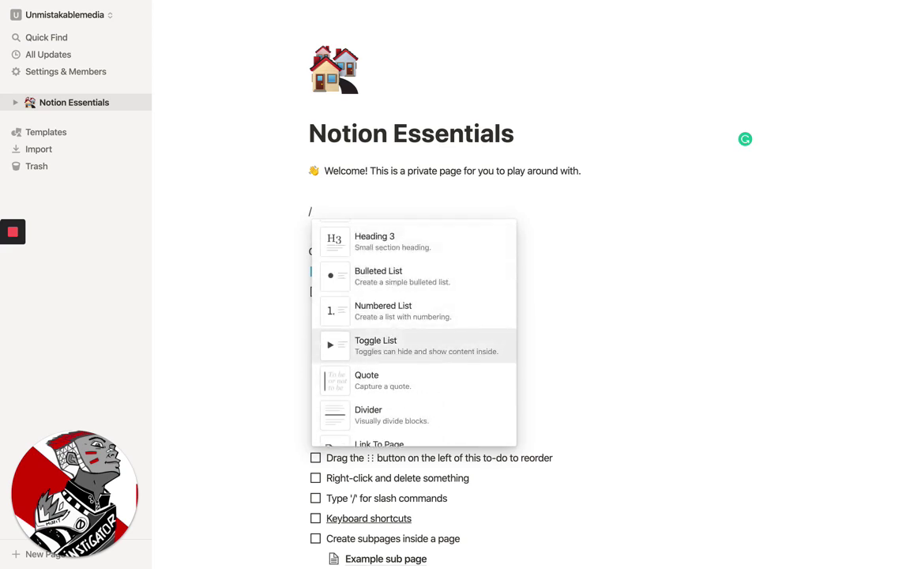
key("Down")
key("Down")
key("Down")
key("Down")
key("Down")
key("Down")
key("Down")
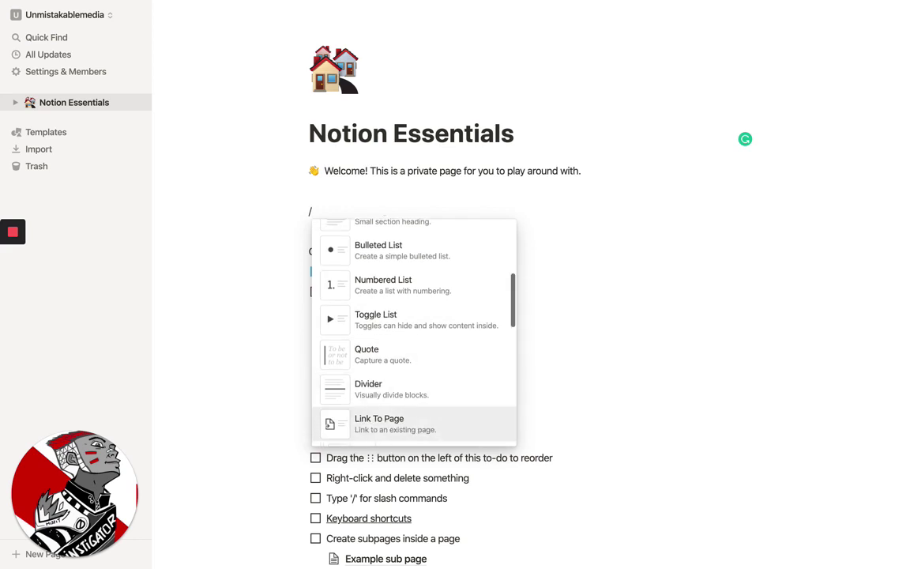
key("Up")
key("Up")
key("Up")
key("Up")
key("Up")
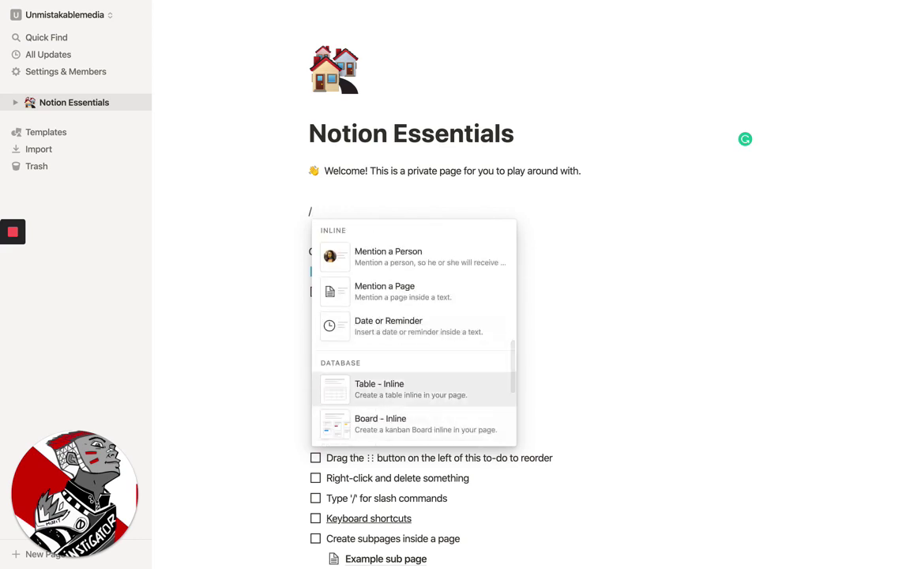
key("Down")
key("Down")
key("Down")
key("Down")
key("Down")
key("Down")
key("Down")
key("Down")
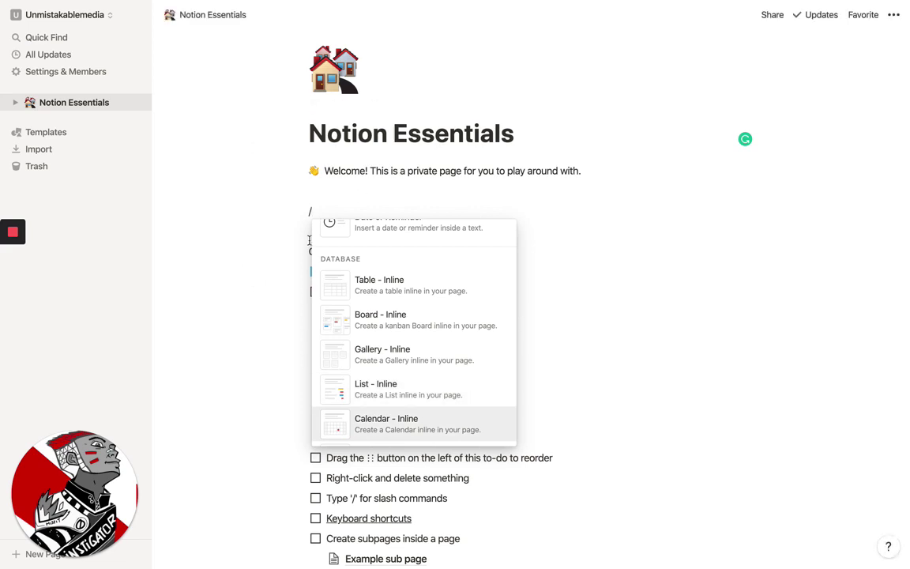
left_click(313, 213)
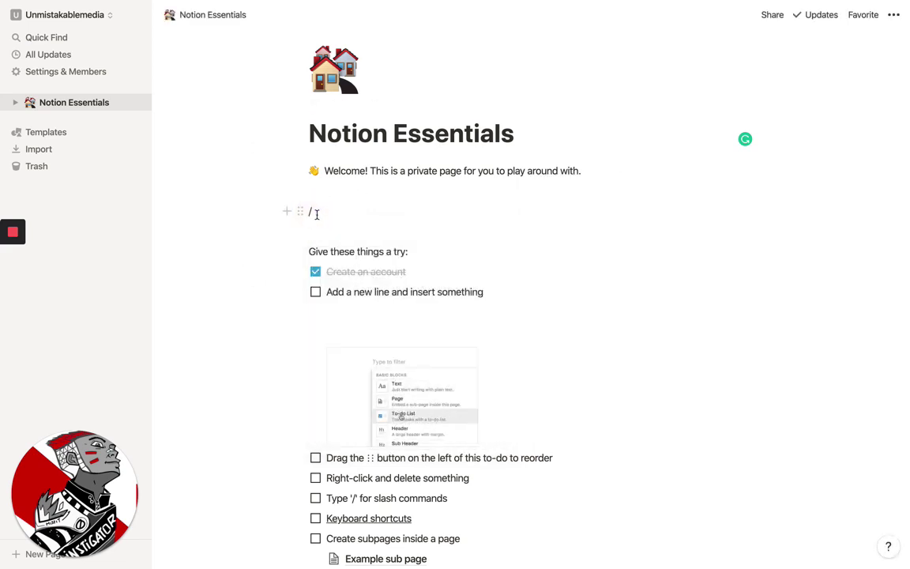
key("BackSpace")
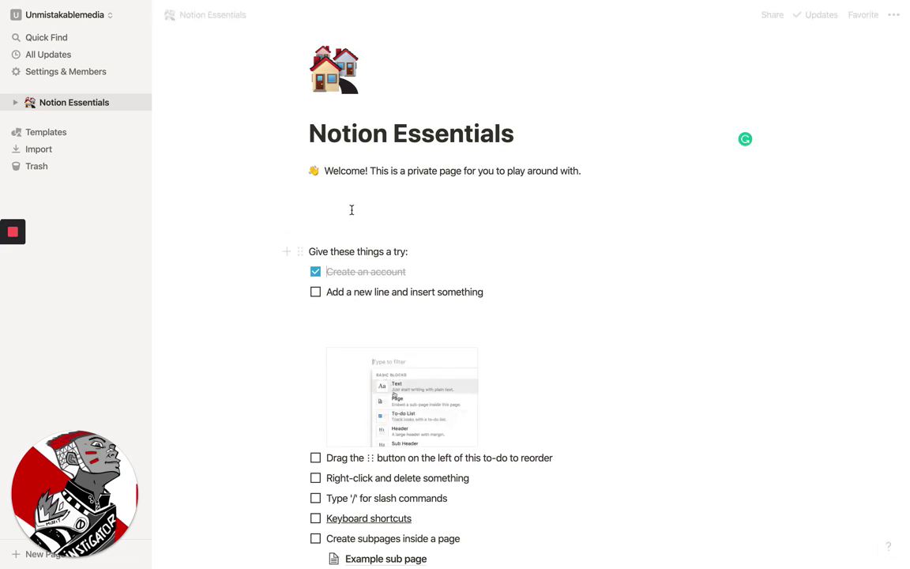
Focus the empty line above the checklist, closing the block actions and slash menu
left_click(319, 312)
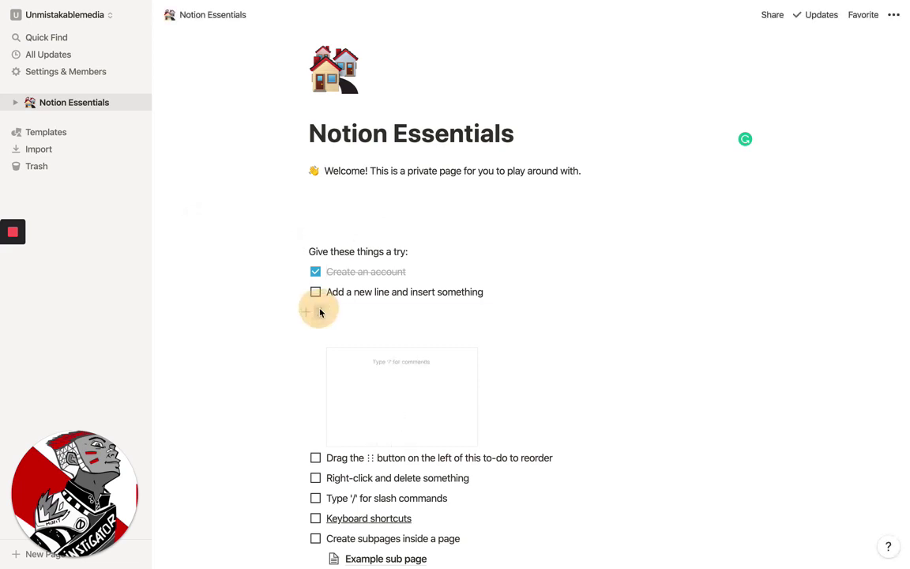
left_click(508, 290)
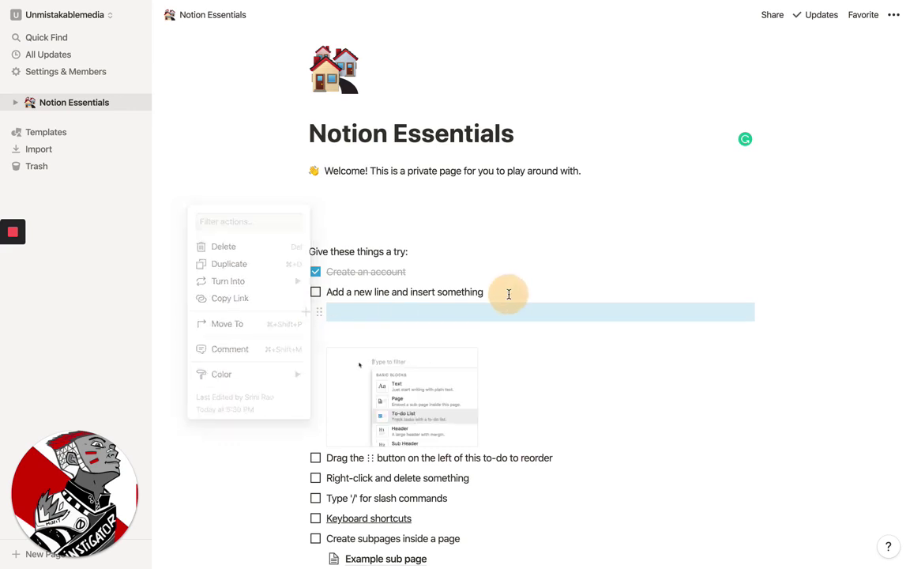
left_click(357, 212)
type("/")
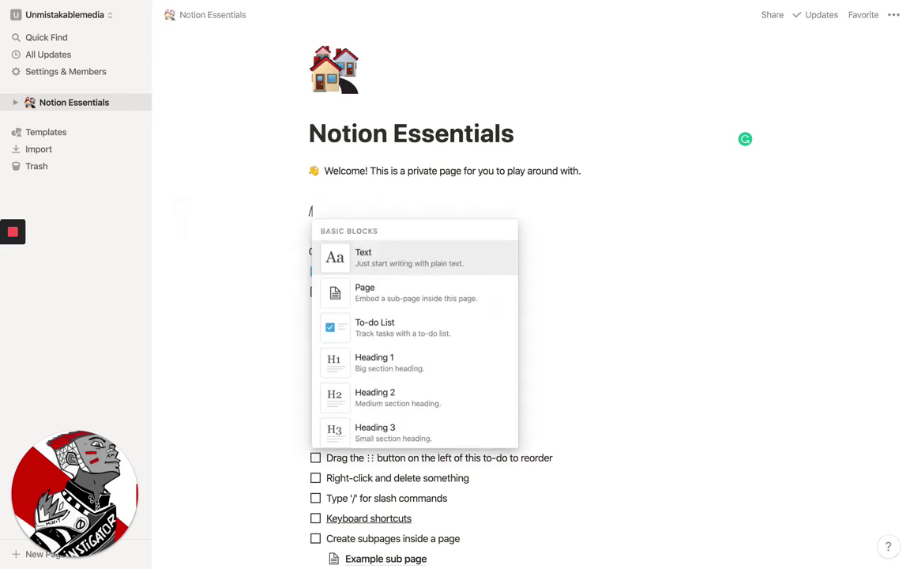
key("BackSpace")
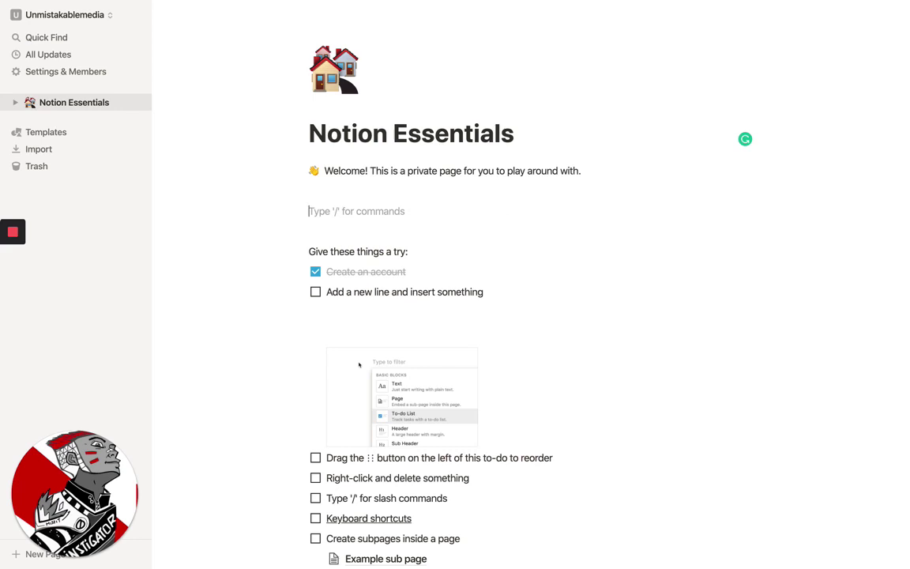
Type a sentence introducing the author as creator of the Notion Essentials Youtube Channel
type("My Name Is")
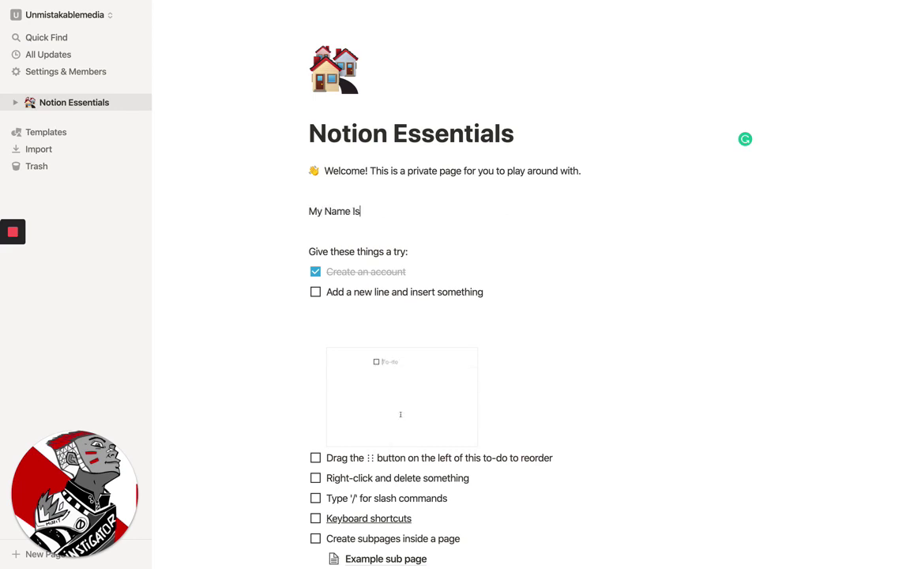
type(" Sr")
key("BackSpace")
type("S")
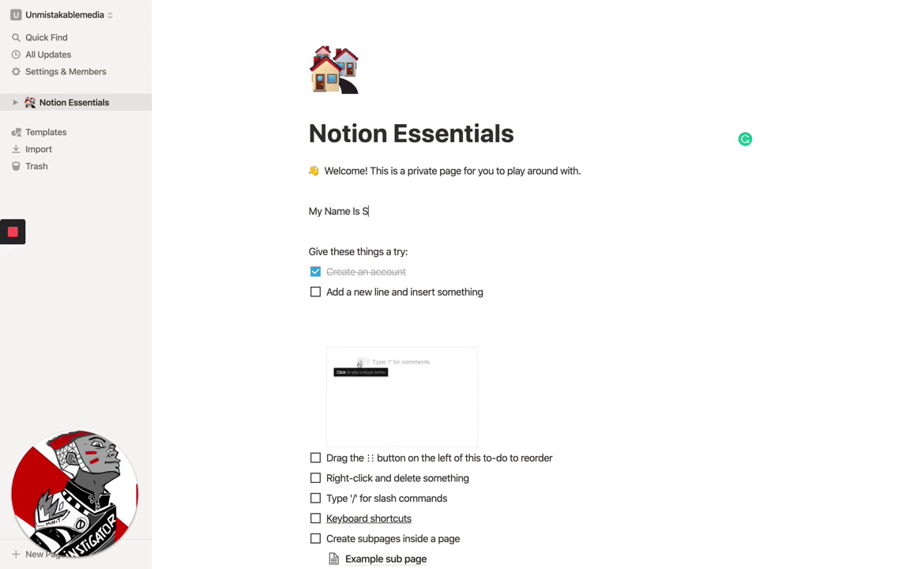
type("rini You")
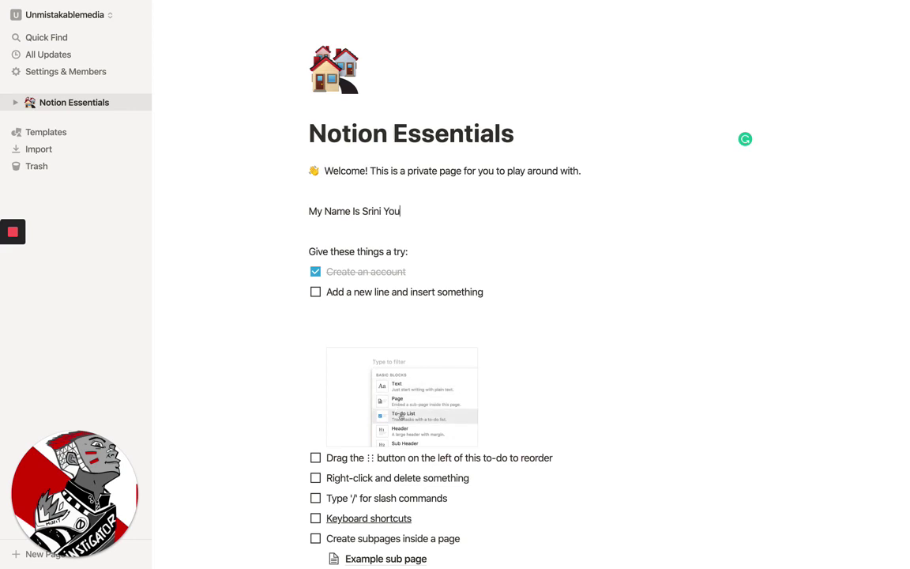
key("BackSpace")
key("BackSpace")
key("BackSpace")
type("and Im the ")
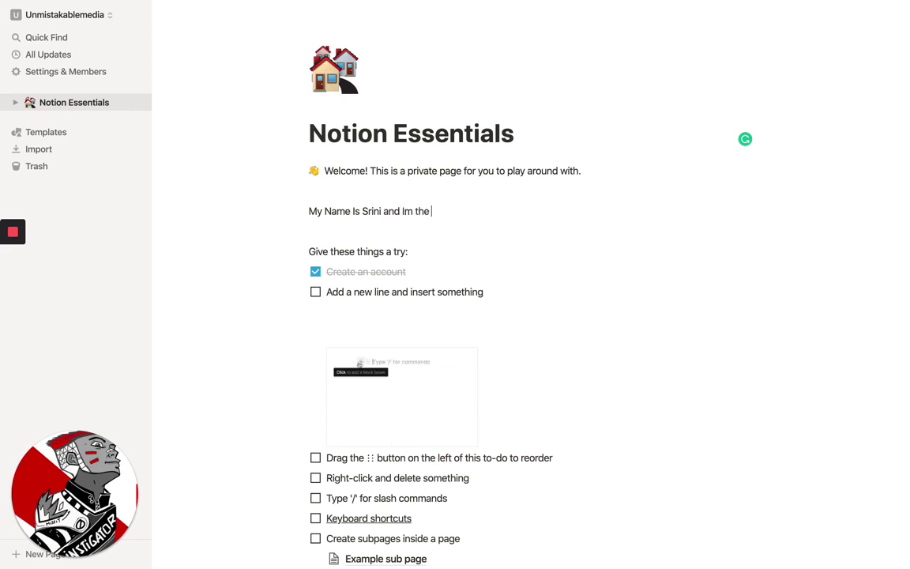
type("creatr")
key("BackSpace")
type("or")
key("BackSpace")
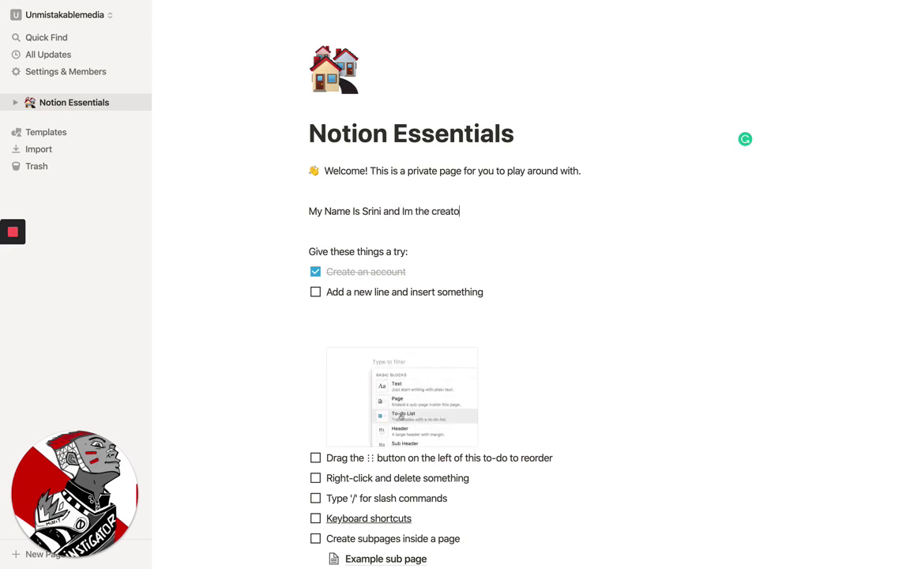
type("r of the ?NO")
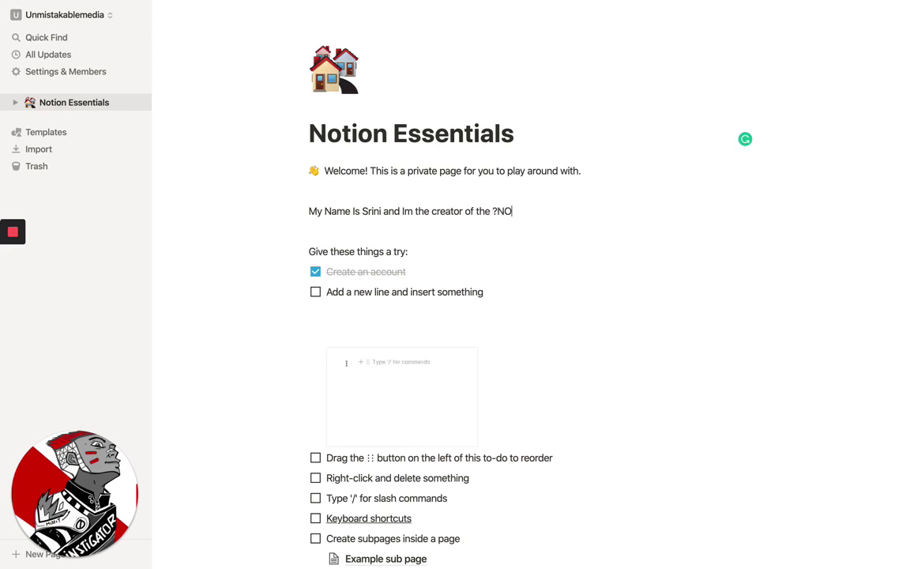
key("BackSpace")
key("BackSpace")
key("BackSpace")
type("Notion ")
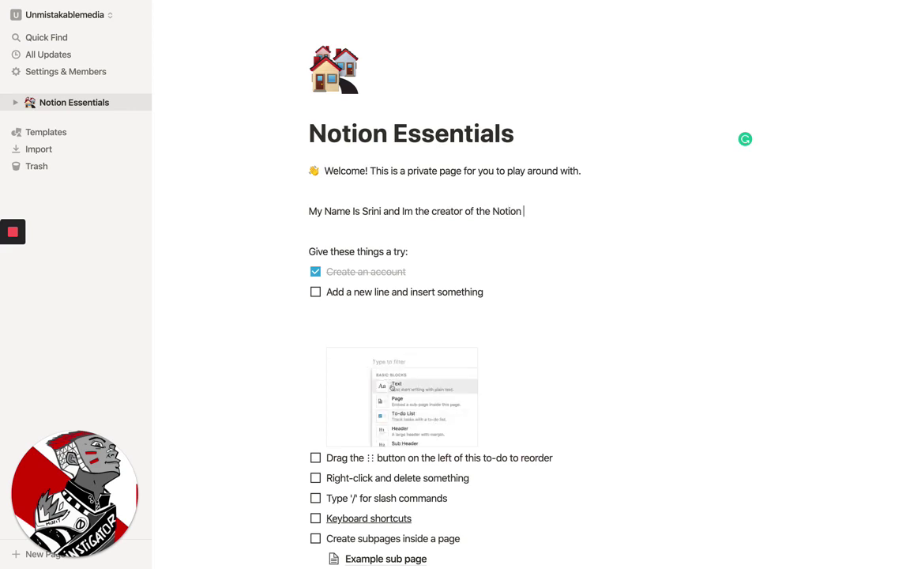
type("Essent")
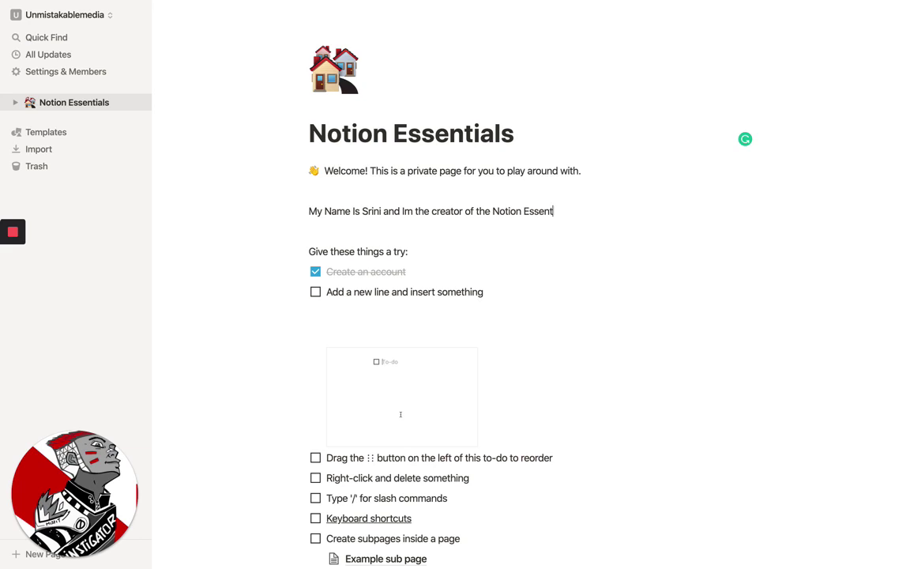
type("ials ")
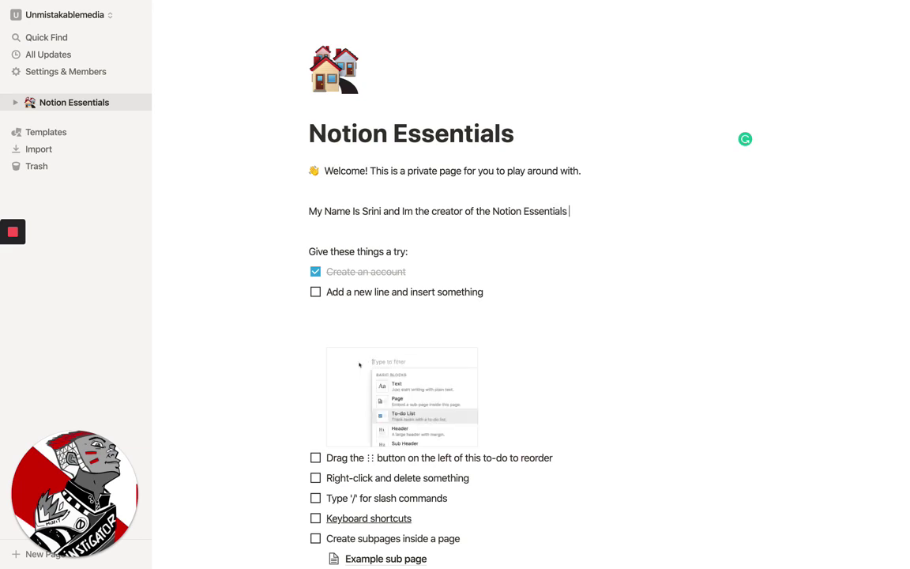
type("?Youtu")
key("BackSpace")
key("BackSpace")
key("BackSpace")
key("BackSpace")
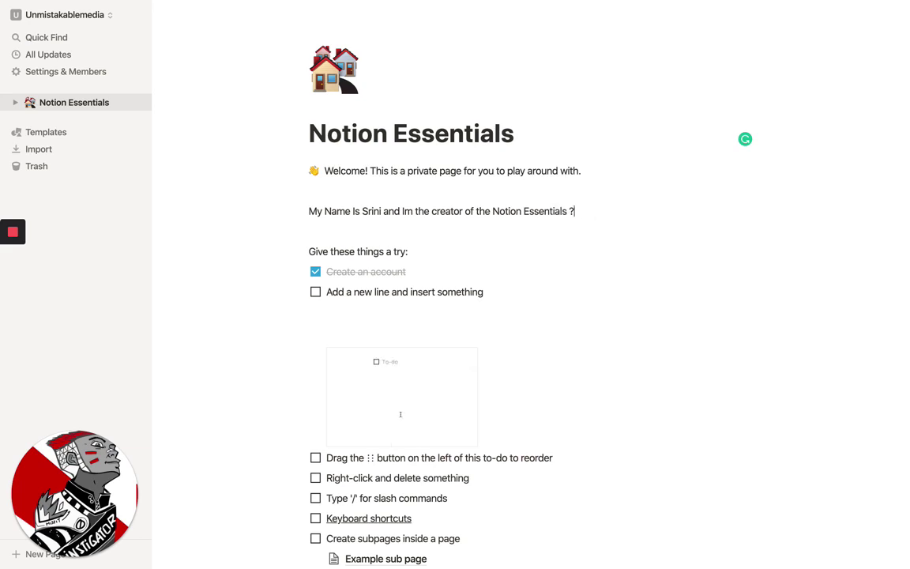
type("be Ch")
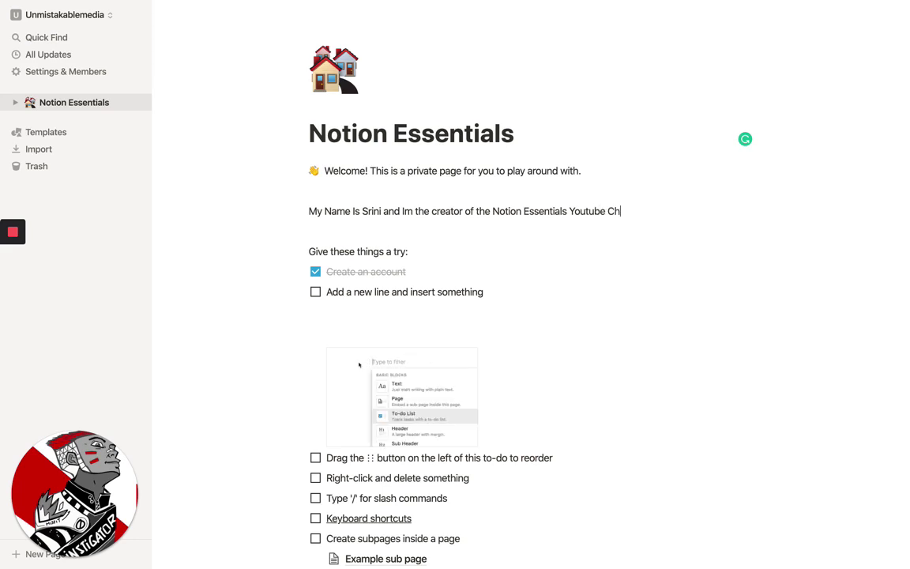
type("annel")
key("Return")
key("Return")
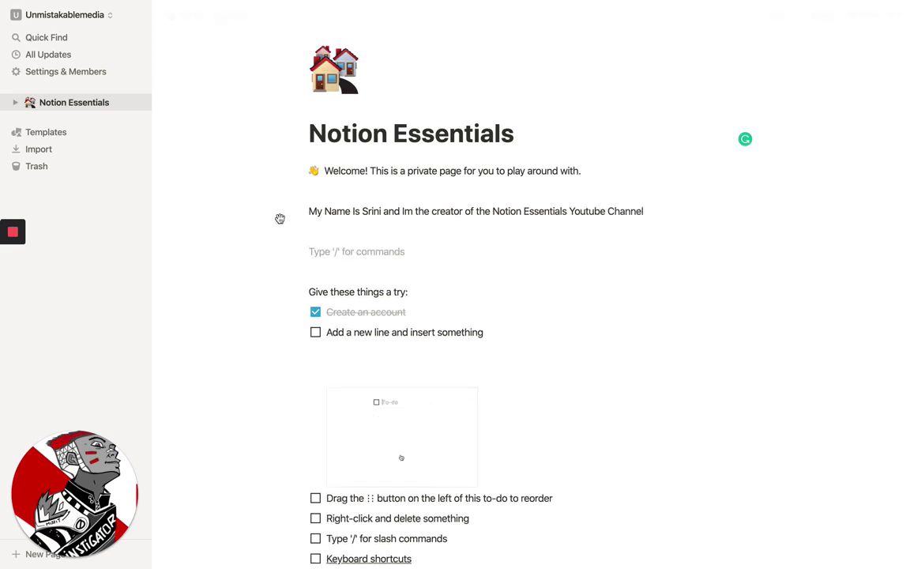
Delete the Welcome line from the page
triple_click(381, 210)
left_click(396, 150)
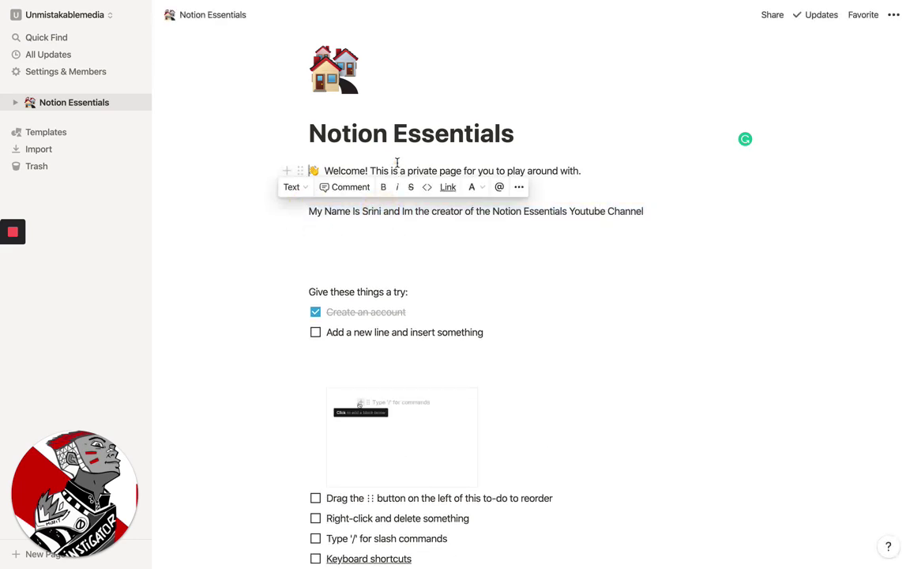
triple_click(397, 167)
key("BackSpace")
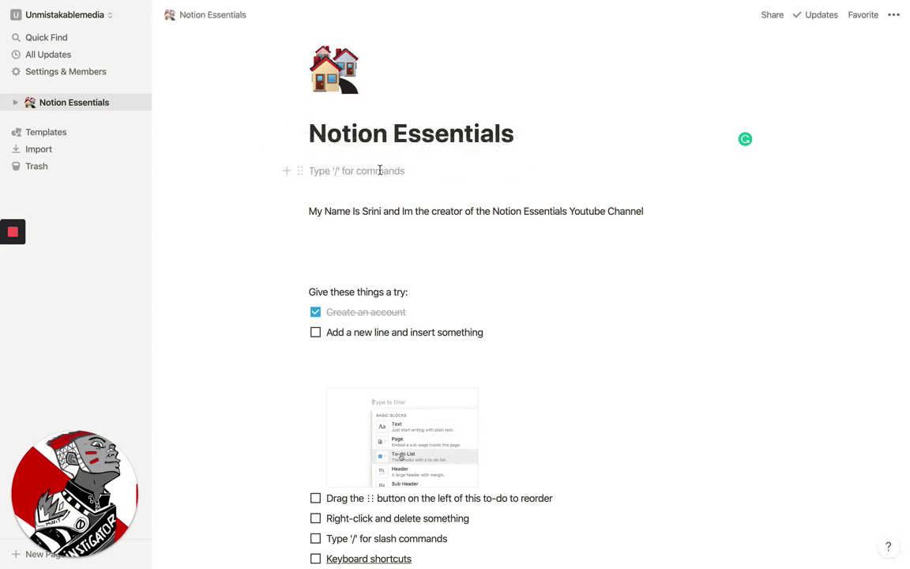
Delete the intro sentence and blank lines, and tick 'Add a new line and insert something'
left_click(329, 197)
double_click(364, 210)
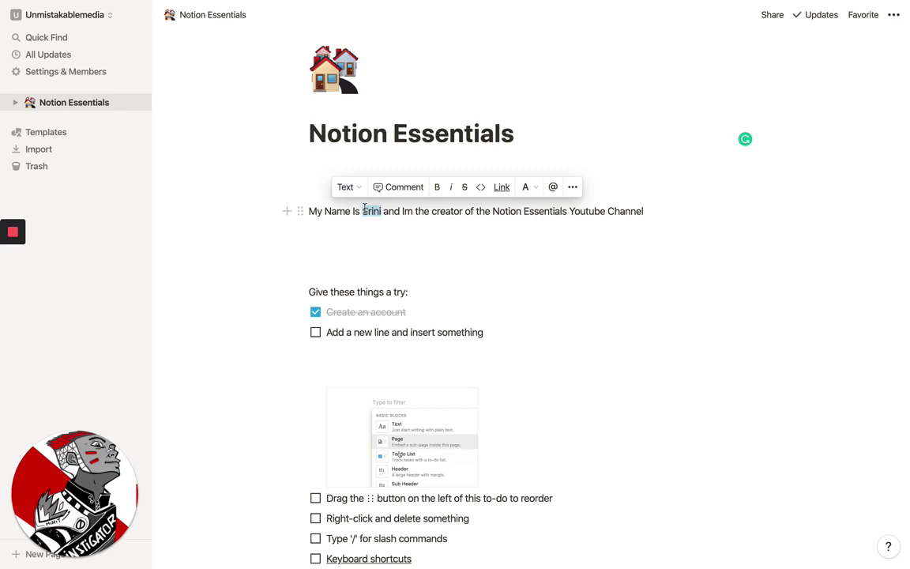
triple_click(351, 209)
key("BackSpace")
key("BackSpace")
key("BackSpace")
key("BackSpace")
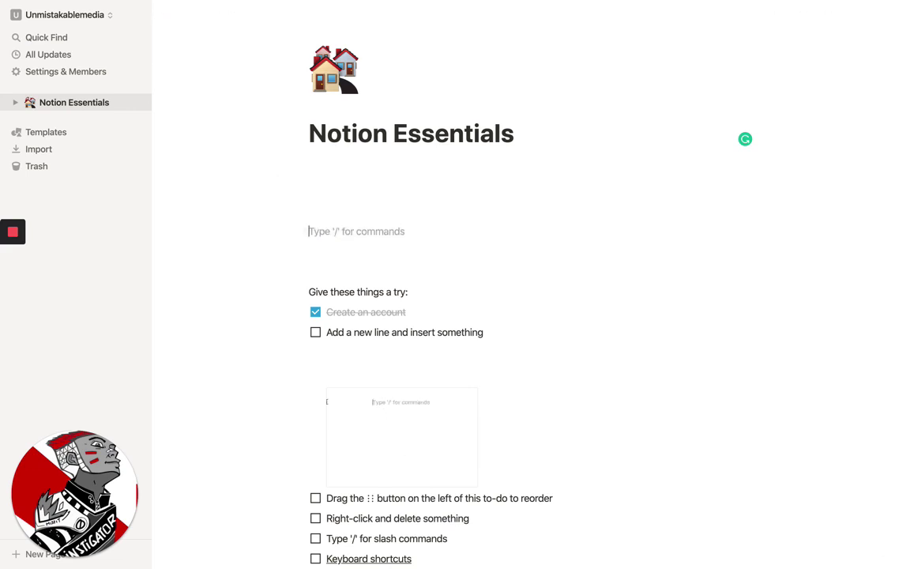
key("BackSpace")
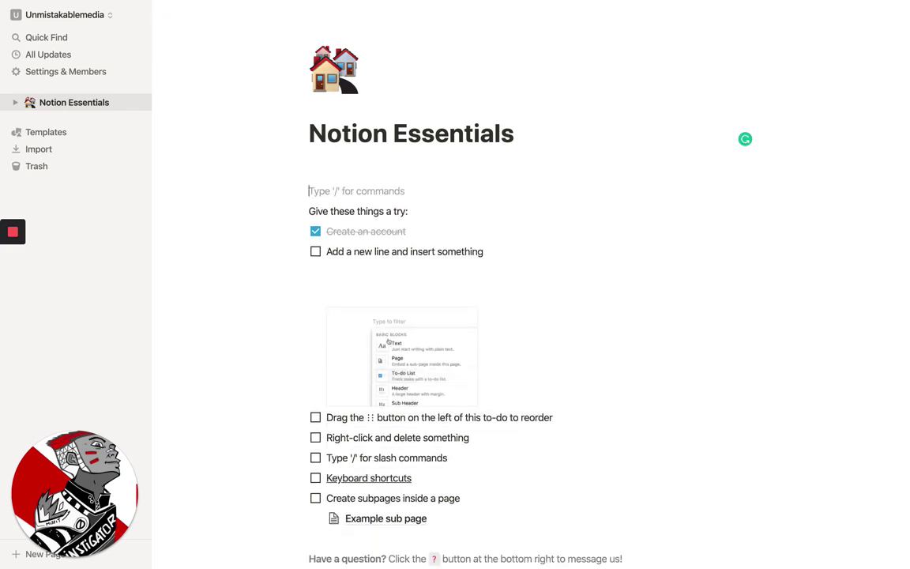
left_click(315, 252)
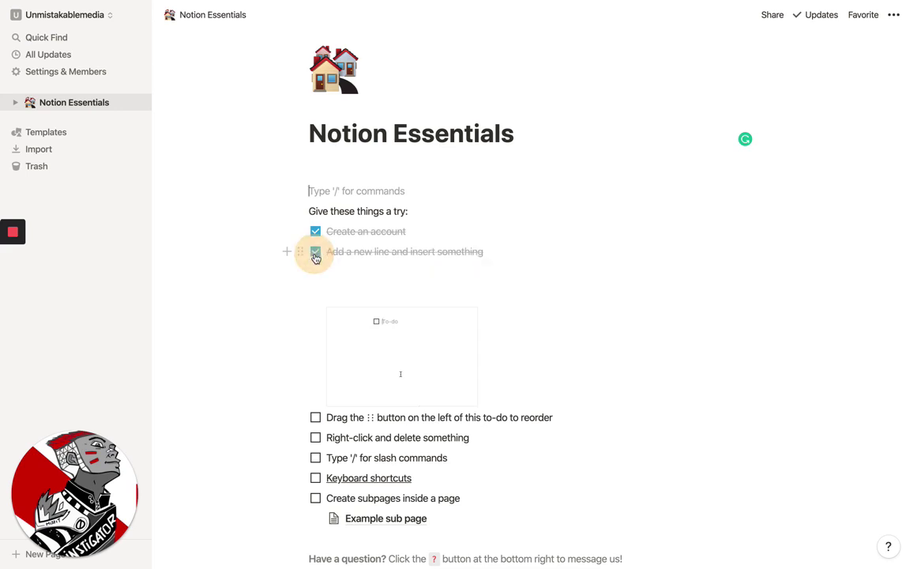
left_click(365, 518)
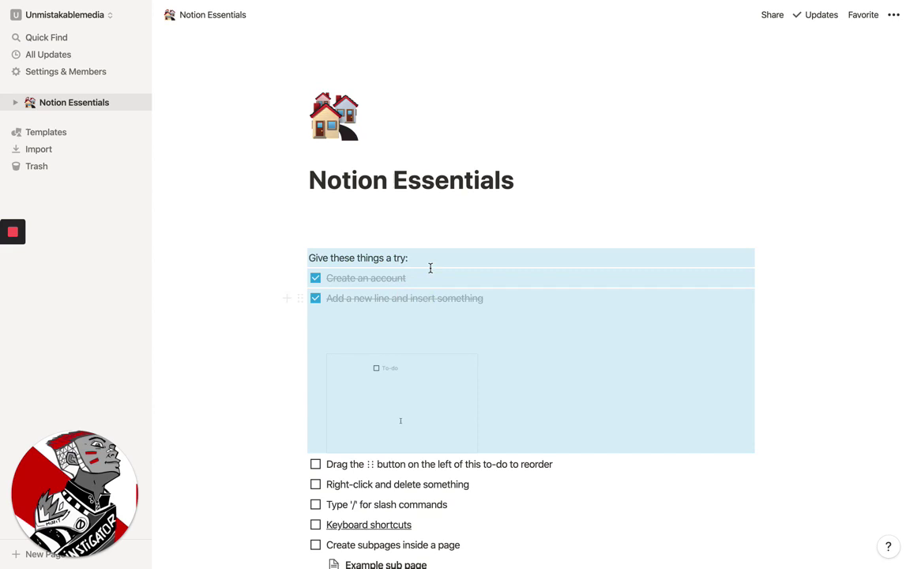
Delete the checked to-dos, the GIF and the remaining sample to-do list
key("BackSpace")
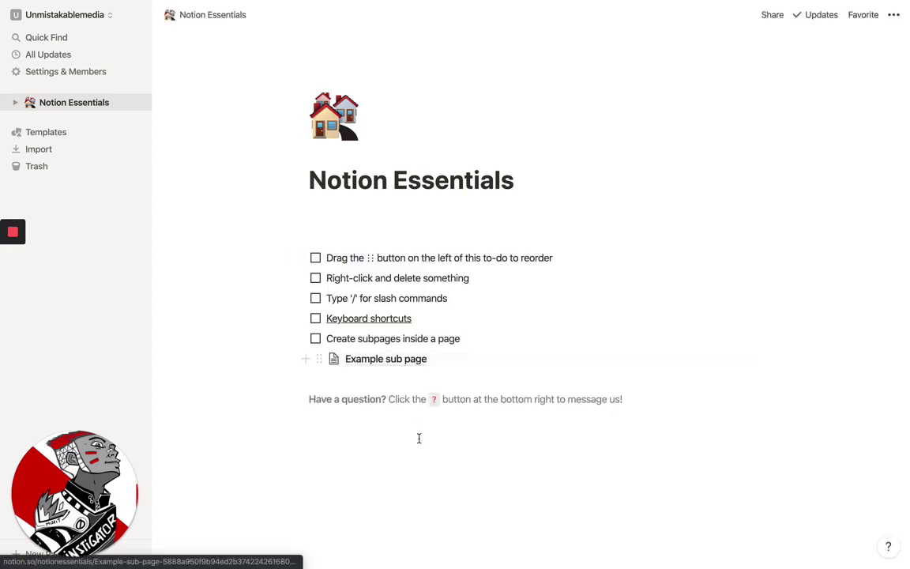
left_click_drag(423, 378, 343, 264)
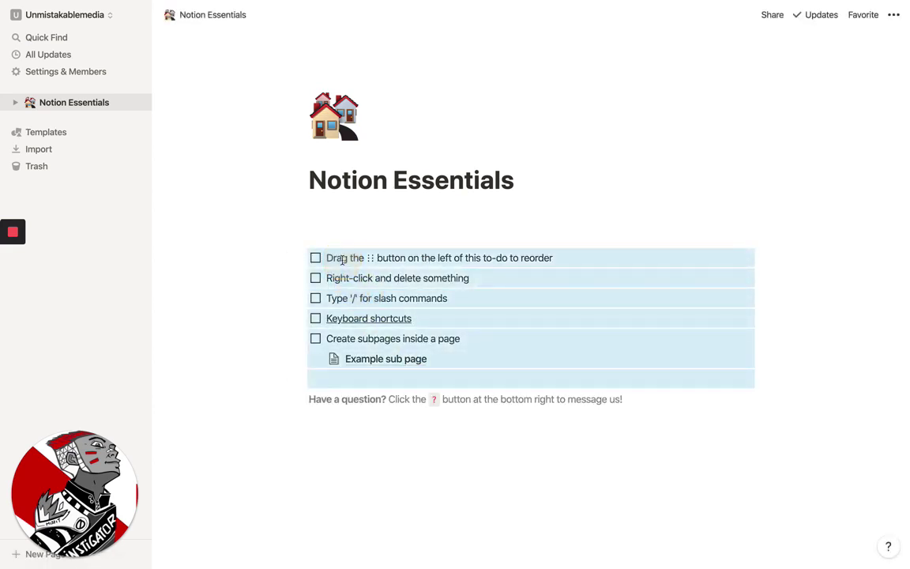
key("BackSpace")
left_click(337, 221)
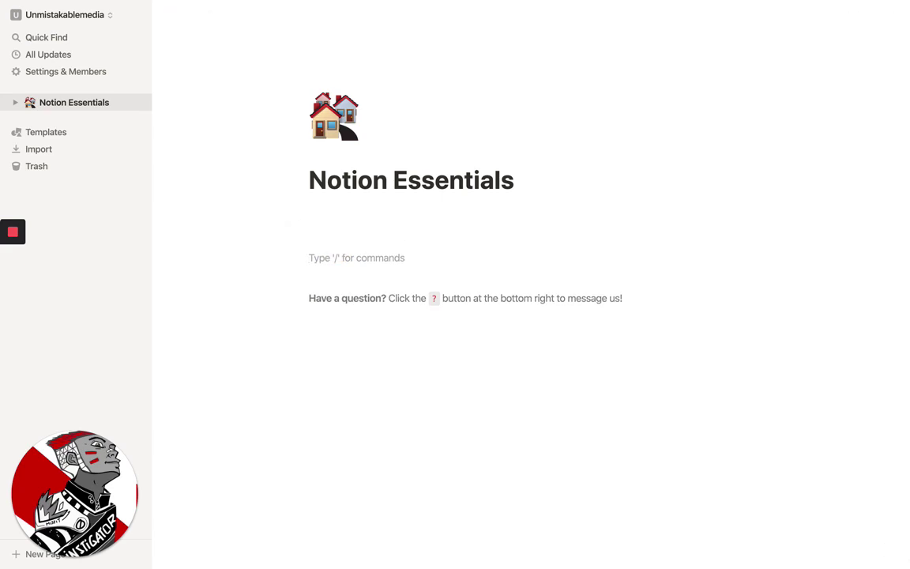
Remove the 'Have a question' help note and the leftover empty lines
left_click_drag(346, 274, 348, 316)
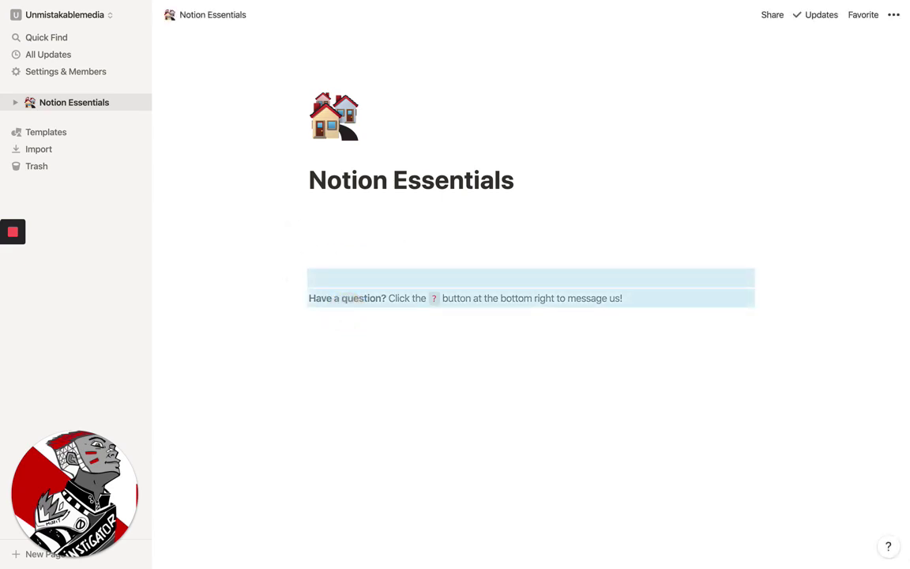
key("BackSpace")
left_click(346, 238)
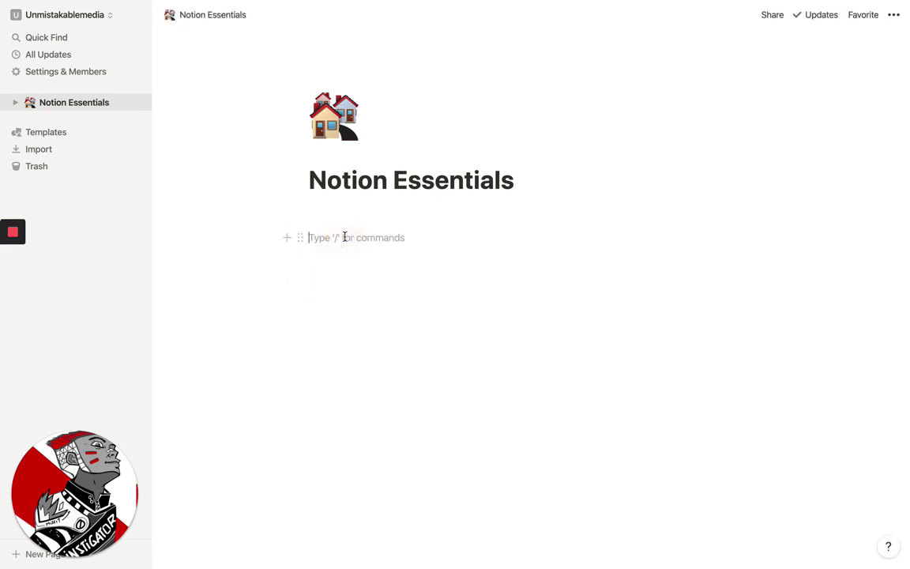
key("BackSpace")
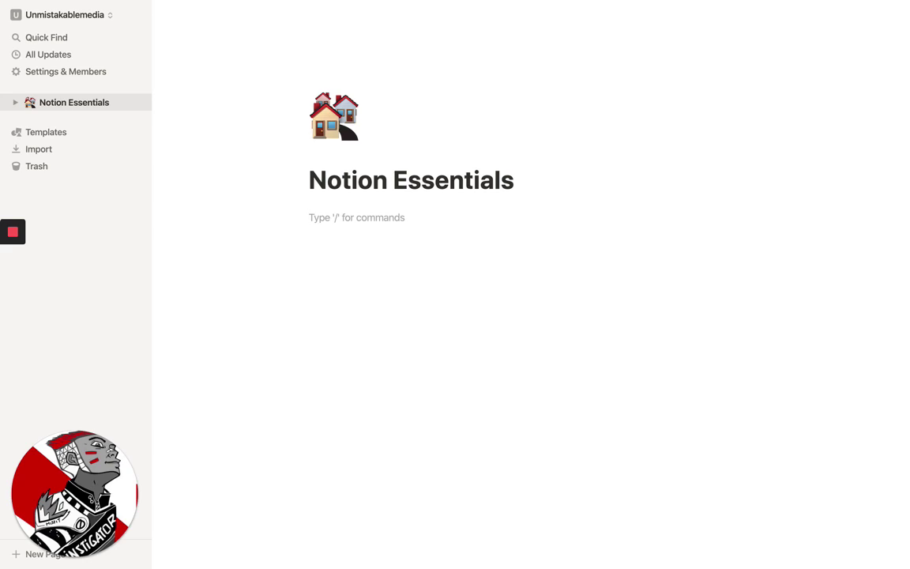
type("s")
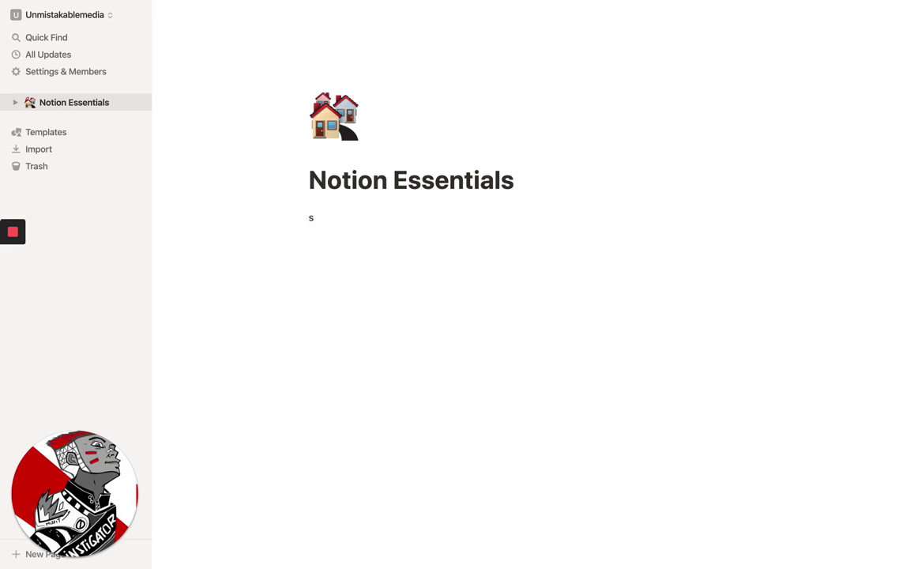
key("BackSpace")
type("g")
key("BackSpace")
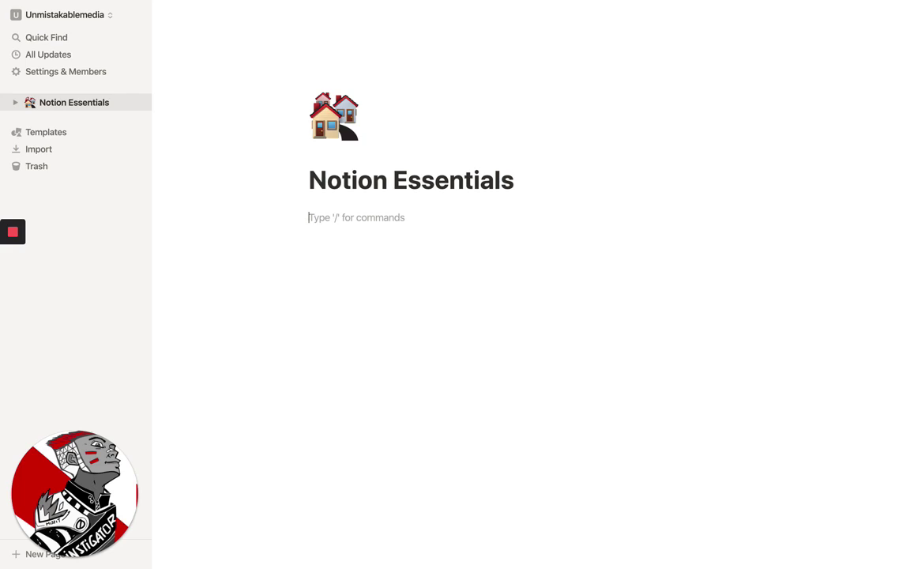
Create a to-do list with 'Upload icon to Youtube Channel' and 'Record my video'
key("Return")
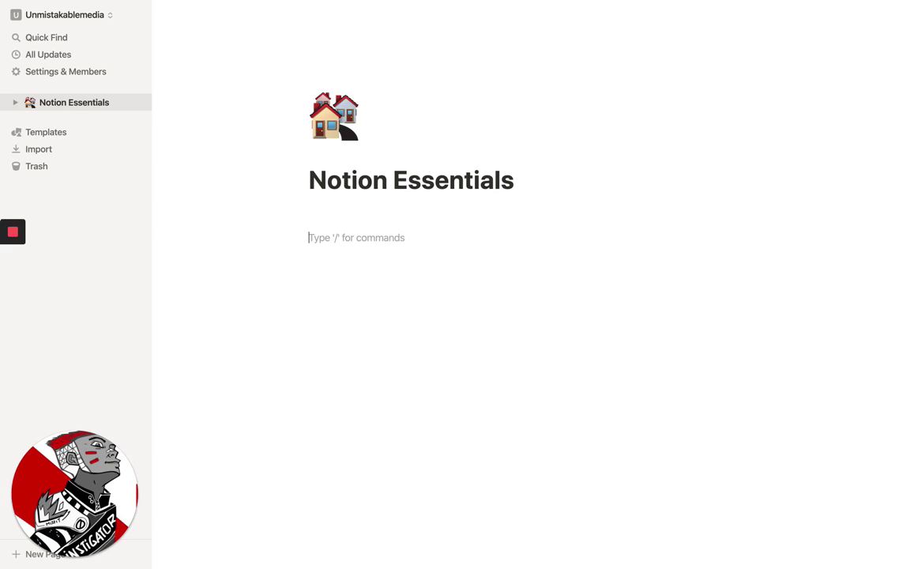
type("/")
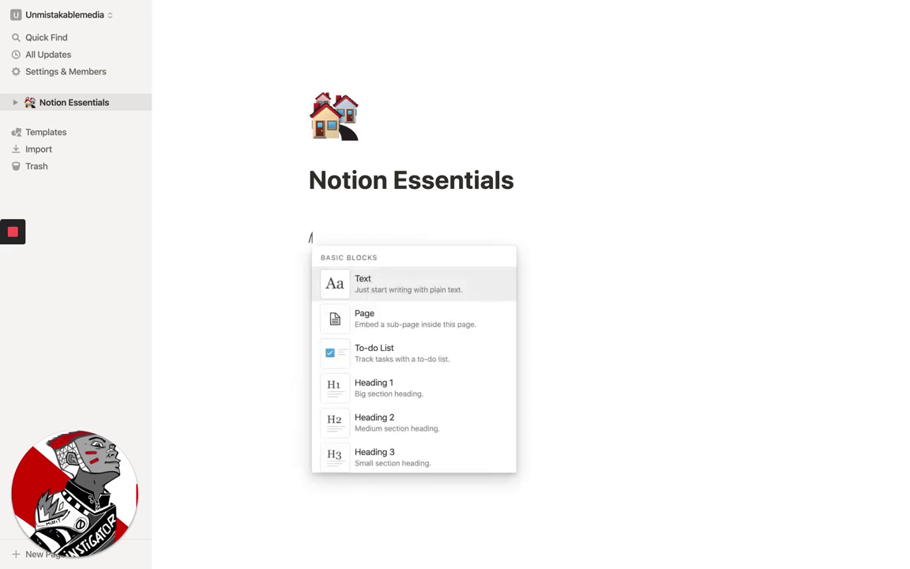
key("Down")
key("Down")
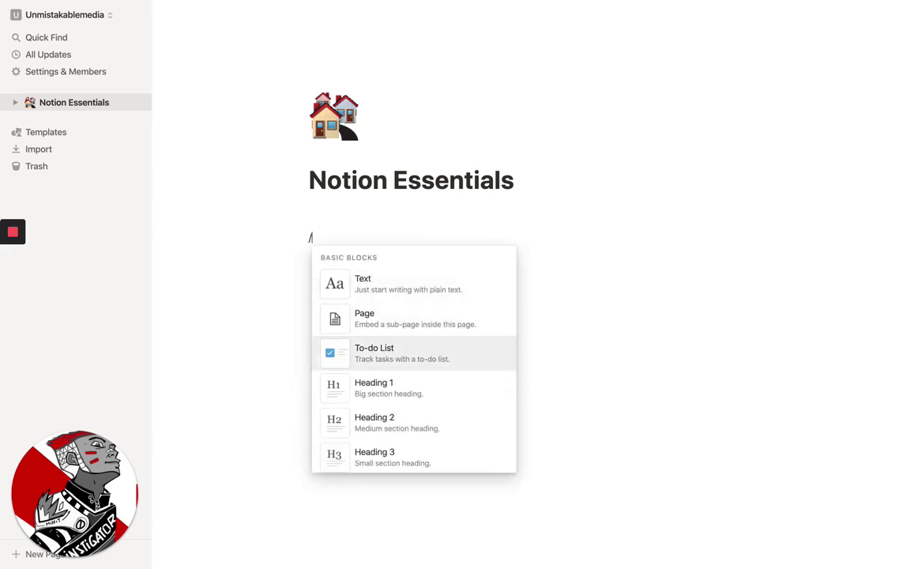
key("Return")
type("Up")
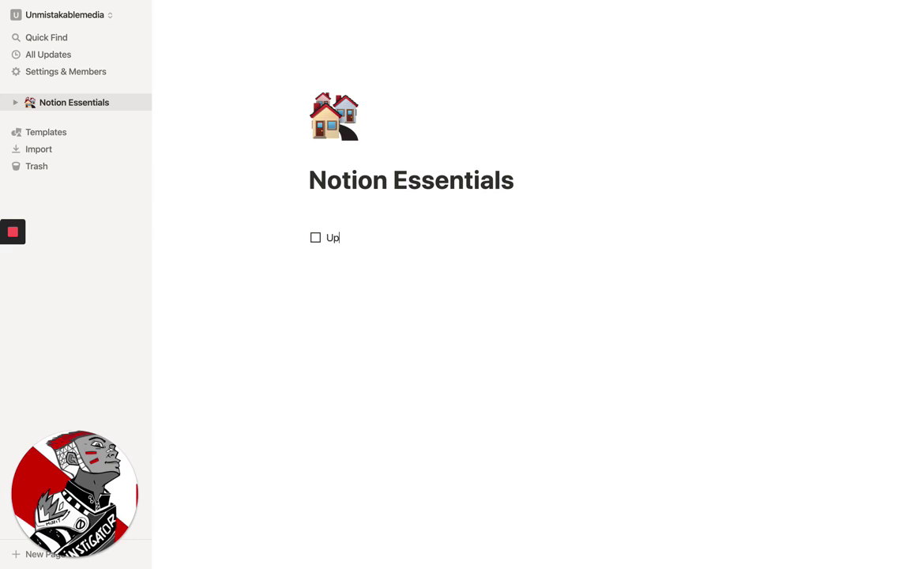
type("load icon to Yout")
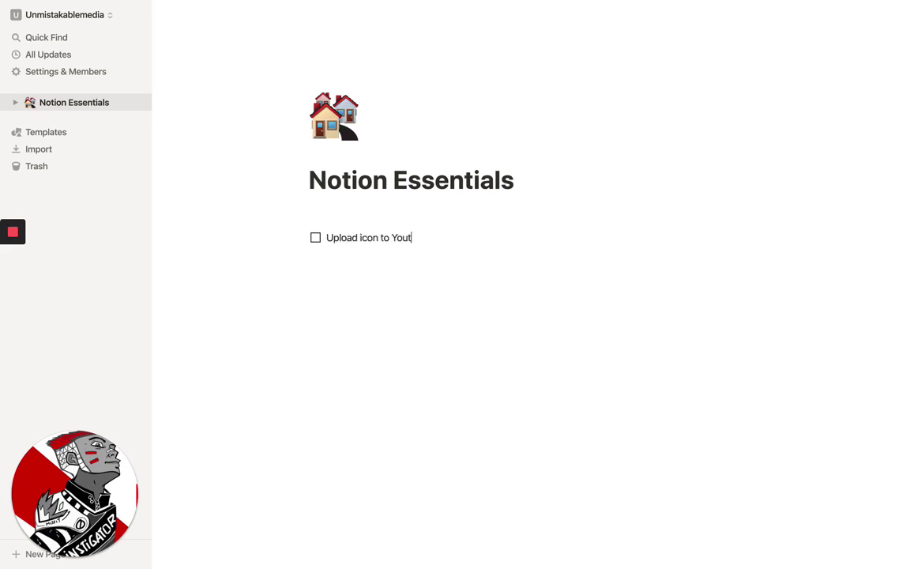
type("ube Channel")
key("Return")
type("REcord")
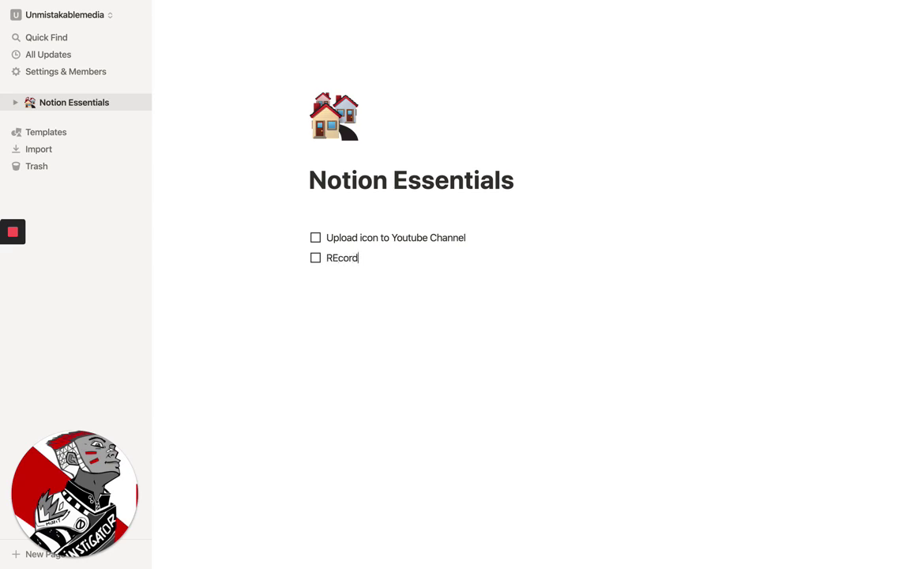
key("BackSpace")
key("BackSpace")
key("BackSpace")
key("BackSpace")
type("cord my video")
key("Return")
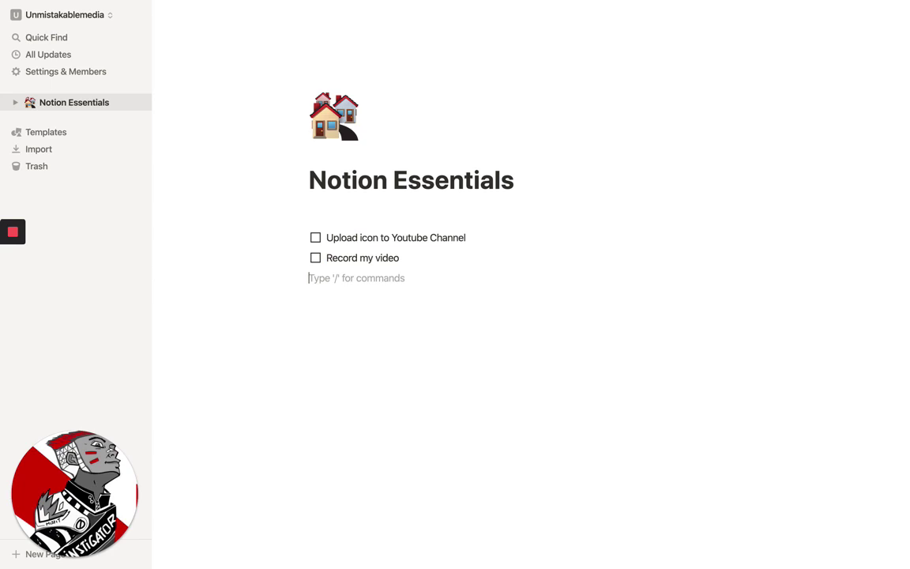
Check off both to-dos, delete them, and bring up the block menu on a new line
left_click(315, 236)
left_click(315, 258)
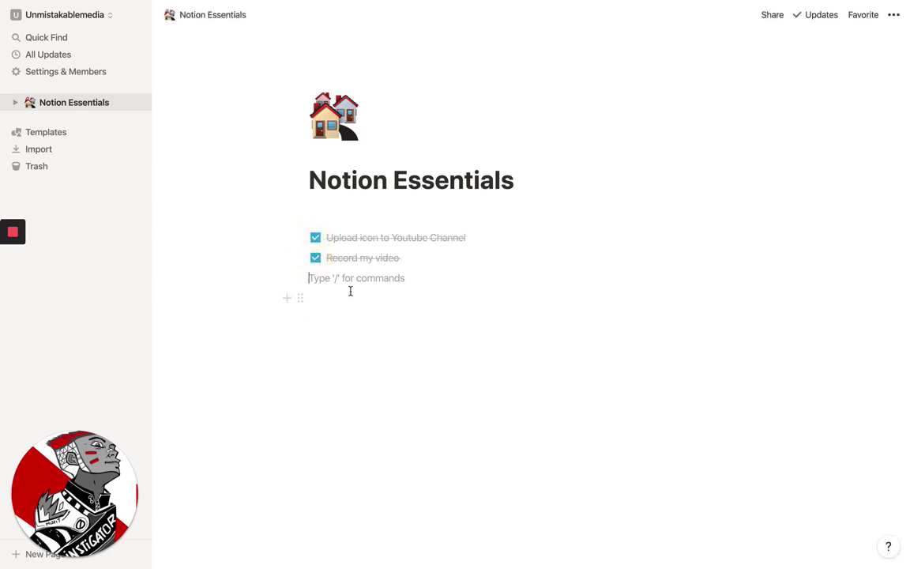
left_click_drag(349, 290, 346, 243)
key("BackSpace")
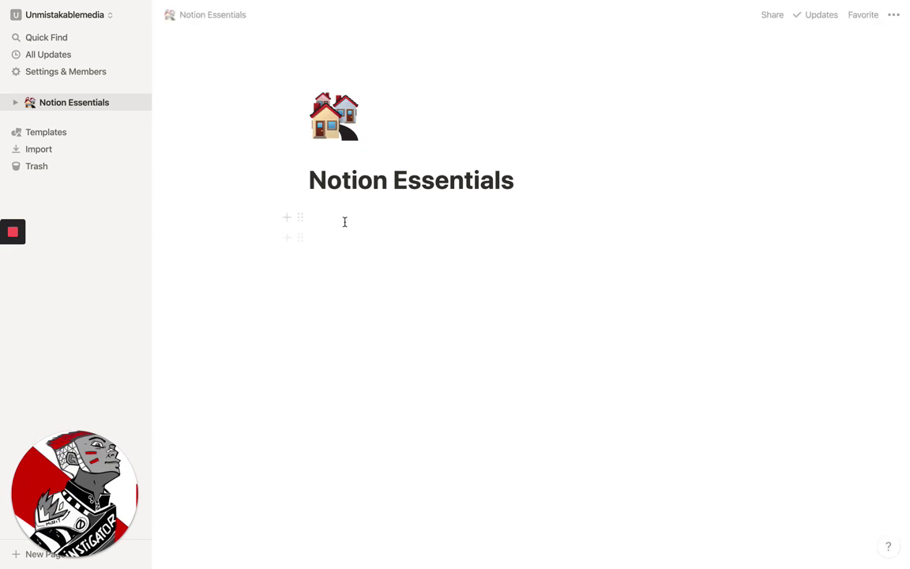
left_click(345, 220)
key("Return")
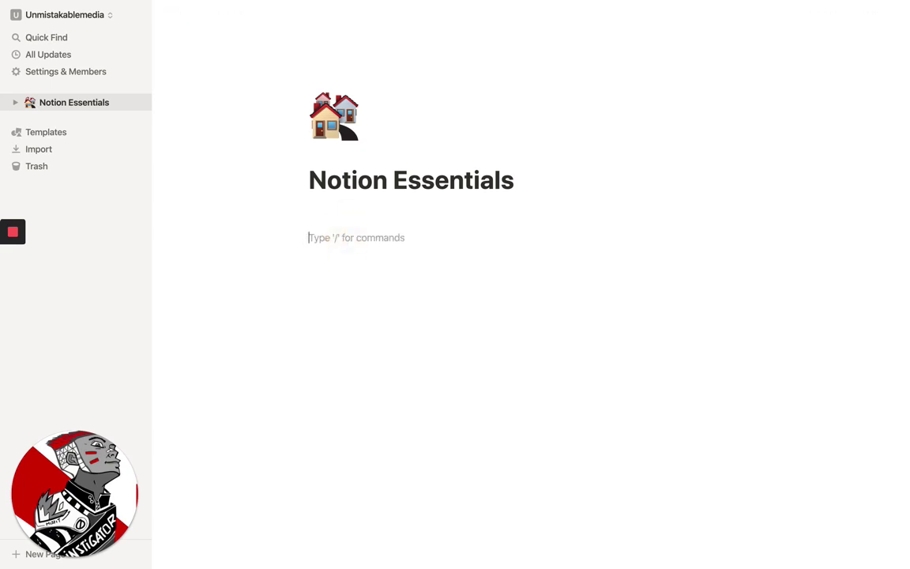
type("/")
key("Down")
key("Down")
key("Down")
key("Down")
key("Down")
key("Down")
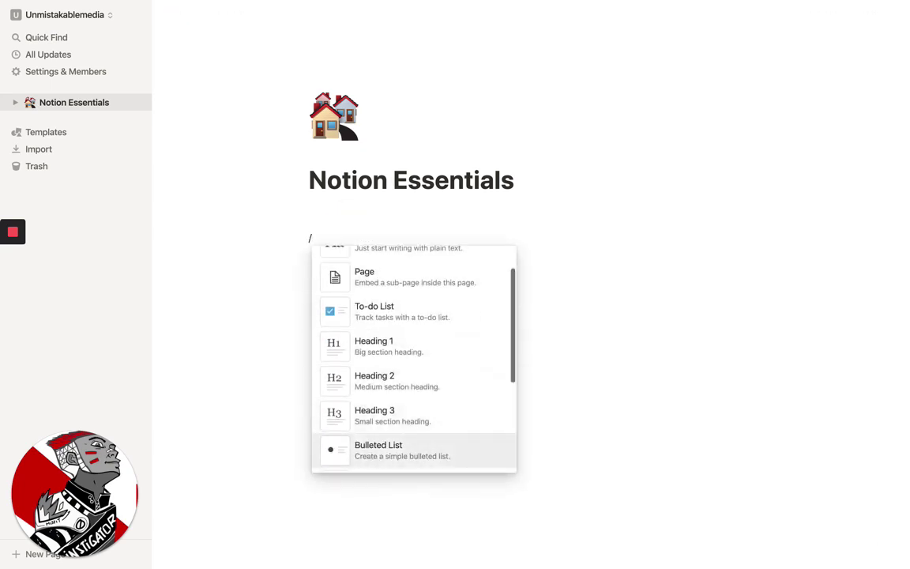
key("Up")
key("Up")
key("Up")
key("Up")
key("Up")
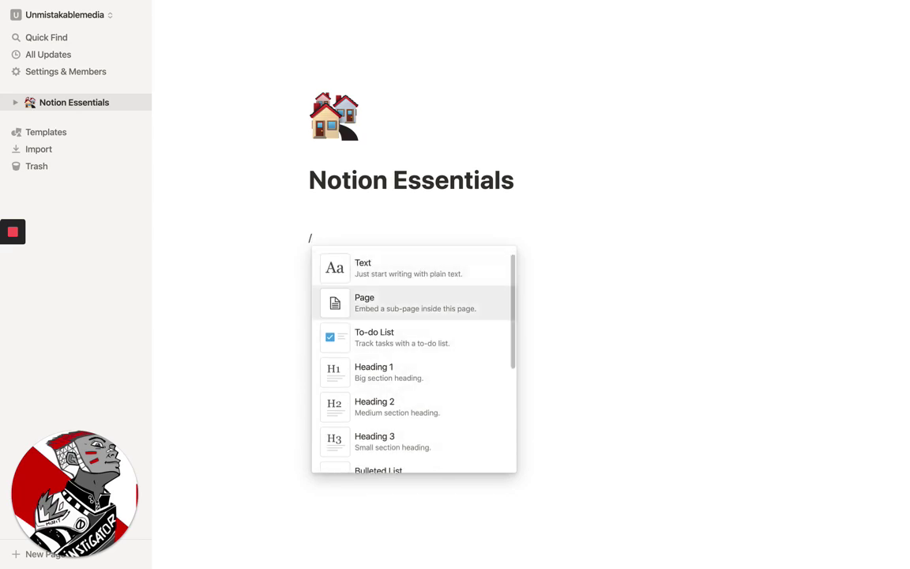
Create the 'How to Get Started With Notion' subpage and collapse the sidebar
key("Return")
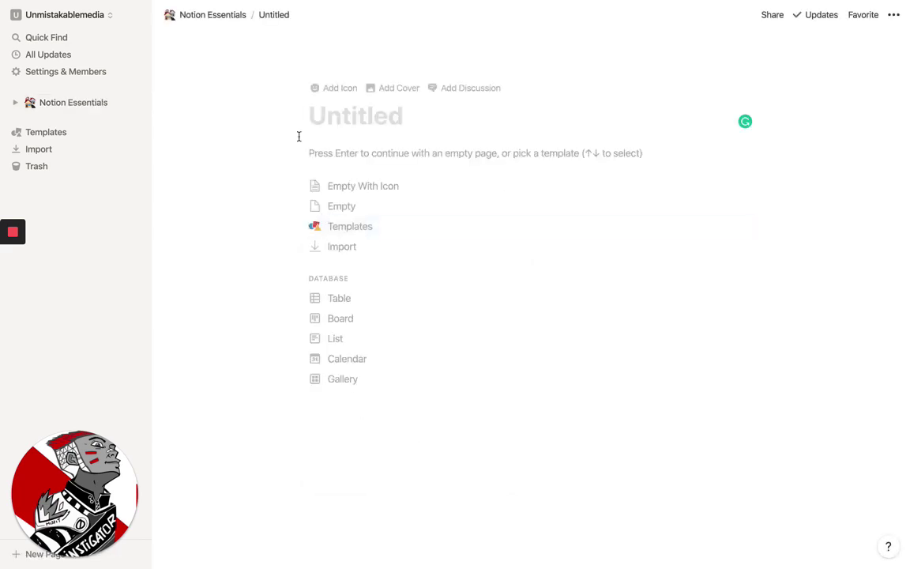
type("How to GEt")
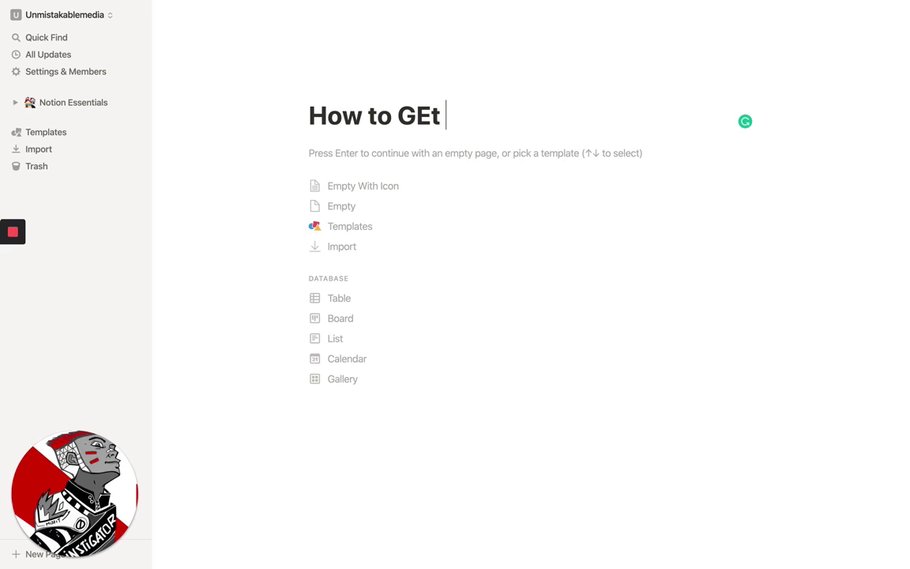
key("BackSpace")
key("BackSpace")
key("BackSpace")
type("et SArte")
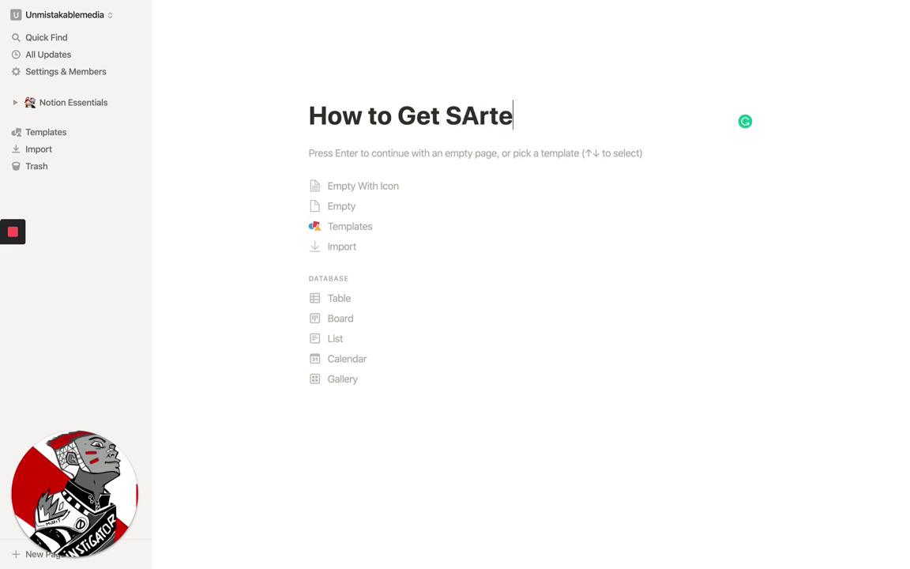
key("BackSpace")
key("BackSpace")
key("BackSpace")
key("BackSpace")
key("BackSpace")
type("r")
key("BackSpace")
type("ST")
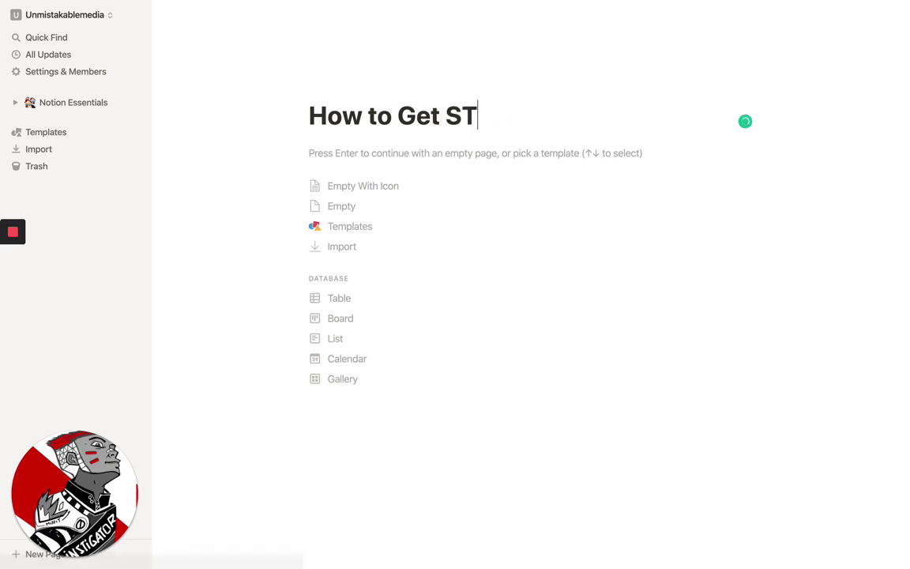
type("art")
key("BackSpace")
key("BackSpace")
key("BackSpace")
key("BackSpace")
type("tarted W")
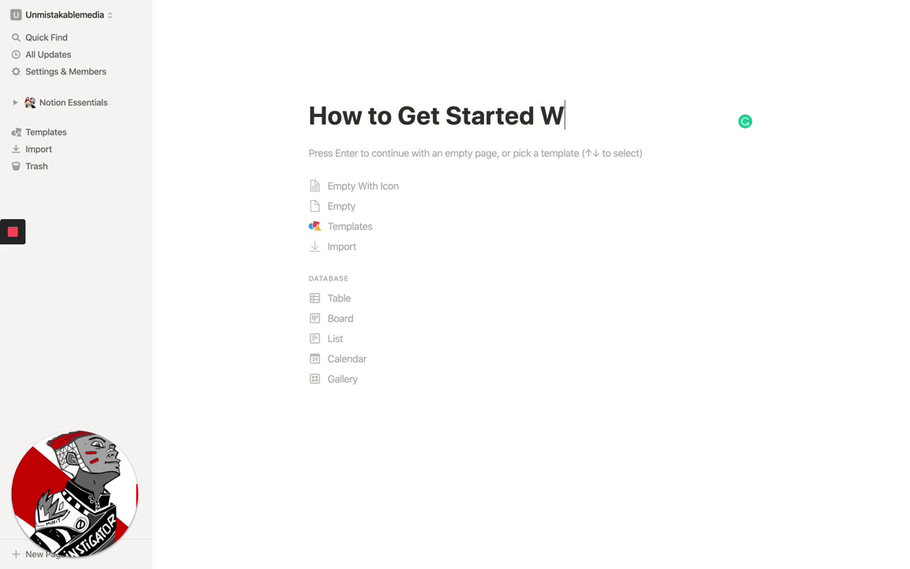
type("wit")
key("BackSpace")
key("BackSpace")
key("BackSpace")
type("i")
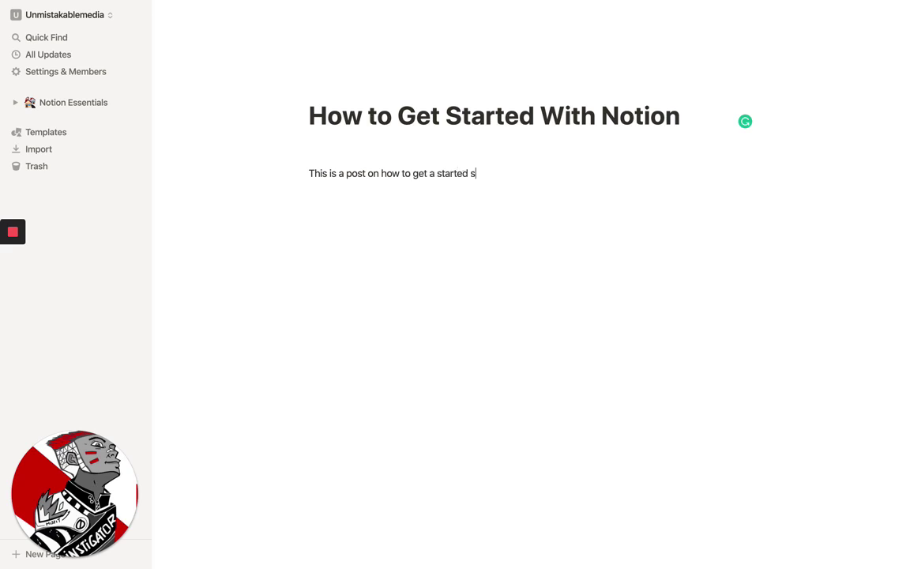
left_click(136, 15)
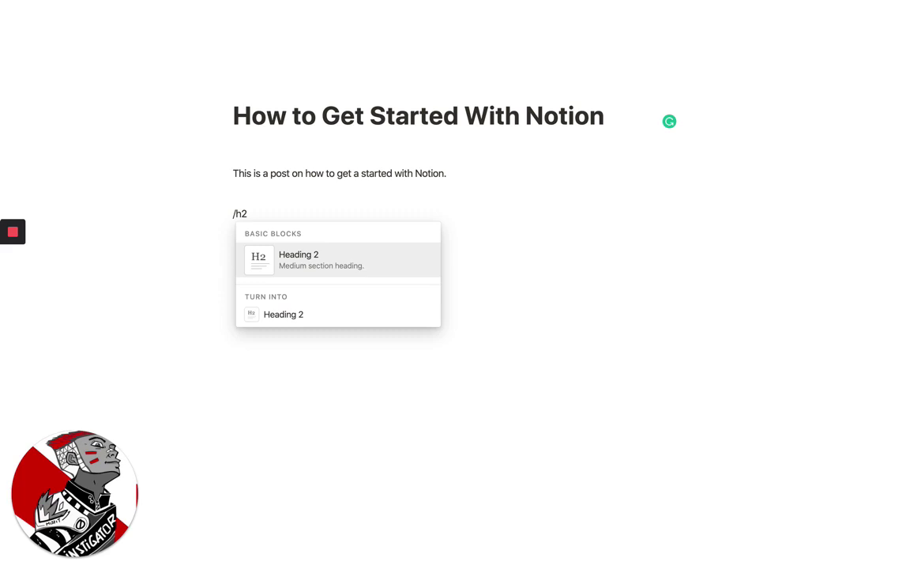
Create H1–H3 headings 'NOtion essentials', 'Your first page' and 'Notion for Creative People'
key("BackSpace")
key("Return")
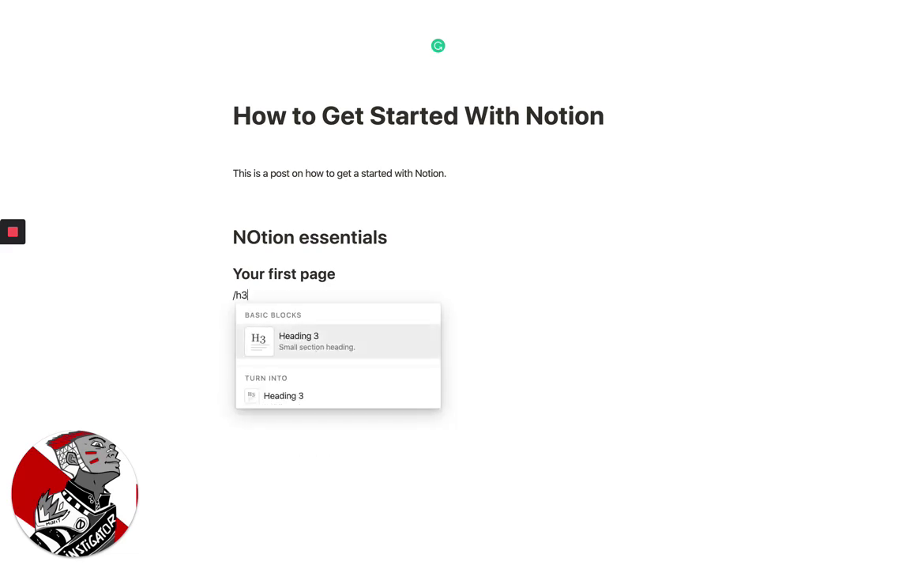
key("Return")
type("NOtion")
key("BackSpace")
key("BackSpace")
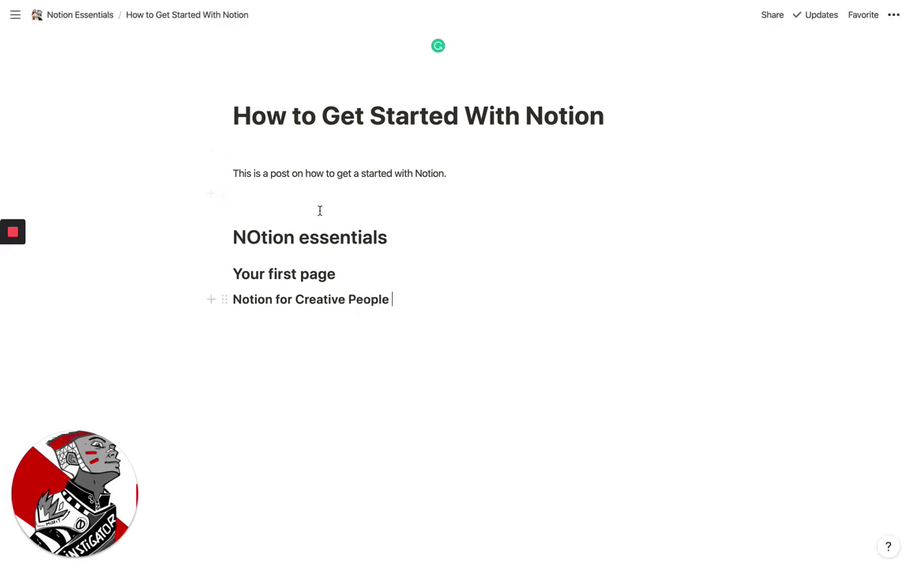
left_click(304, 233)
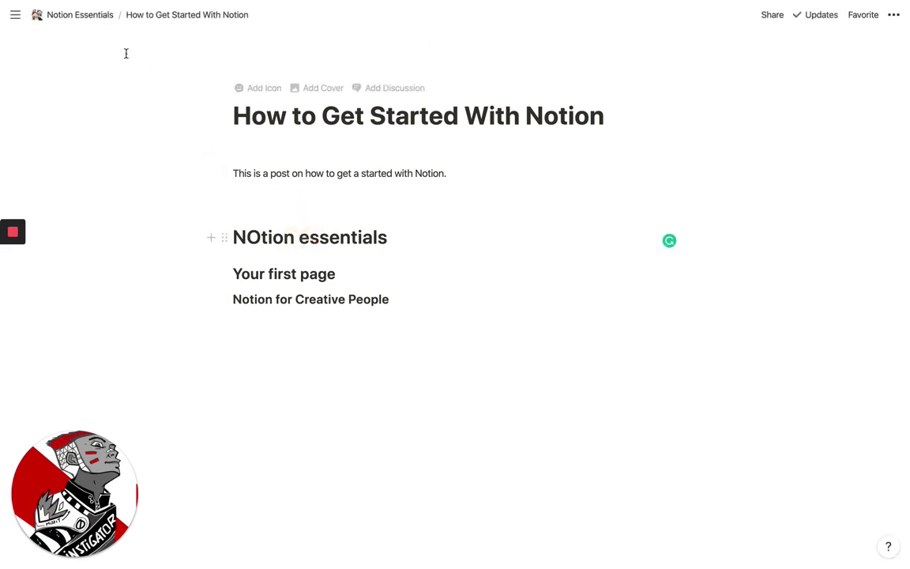
Return to Notion Essentials and browse the slash block-type list above the subpage link
left_click(105, 18)
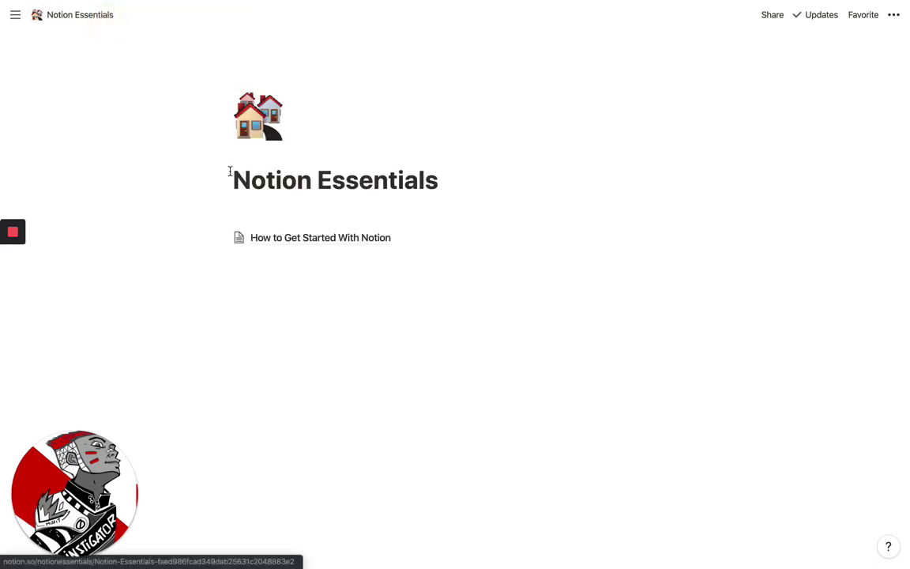
left_click(276, 214)
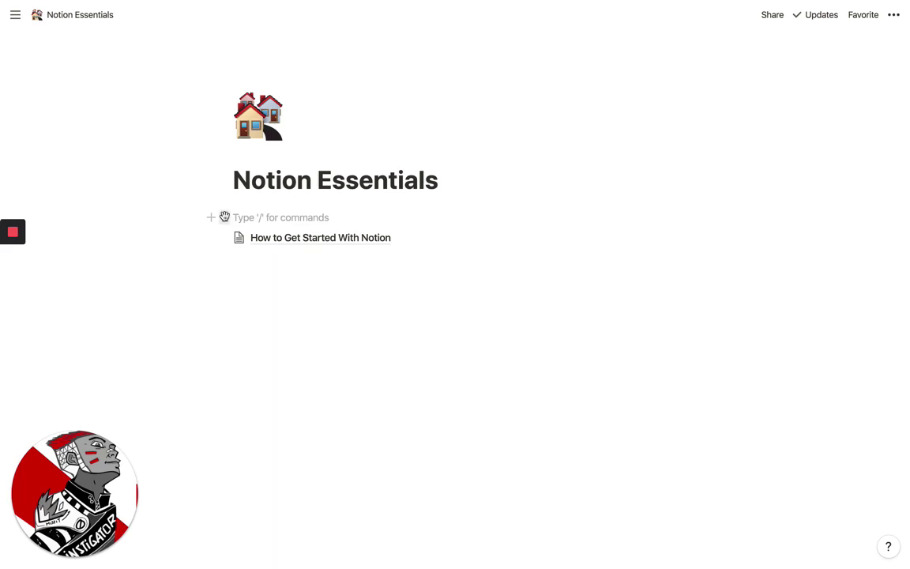
type("/")
key("Down")
key("Down")
key("Down")
key("Down")
key("Down")
key("Down")
key("Down")
key("Down")
key("Down")
key("Down")
key("Down")
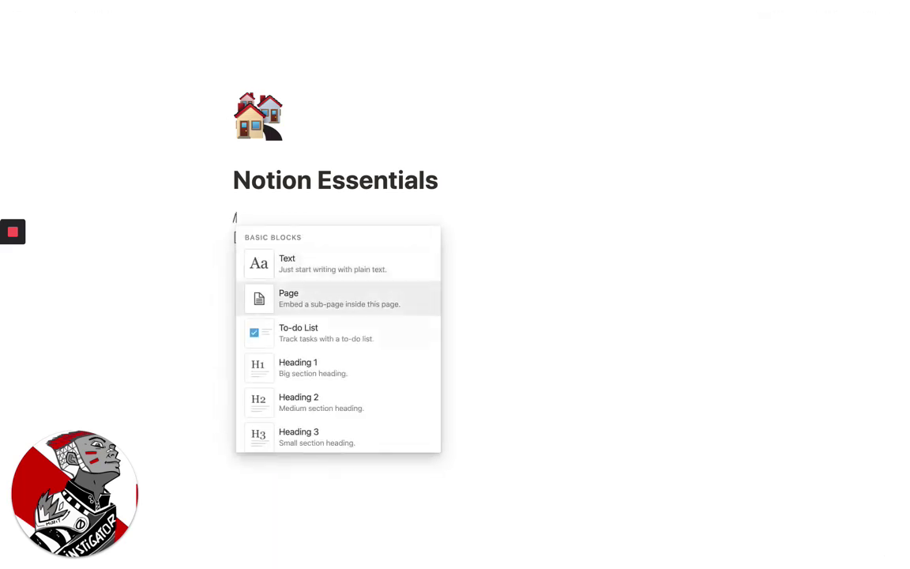
key("Down")
key("Down")
key("Down")
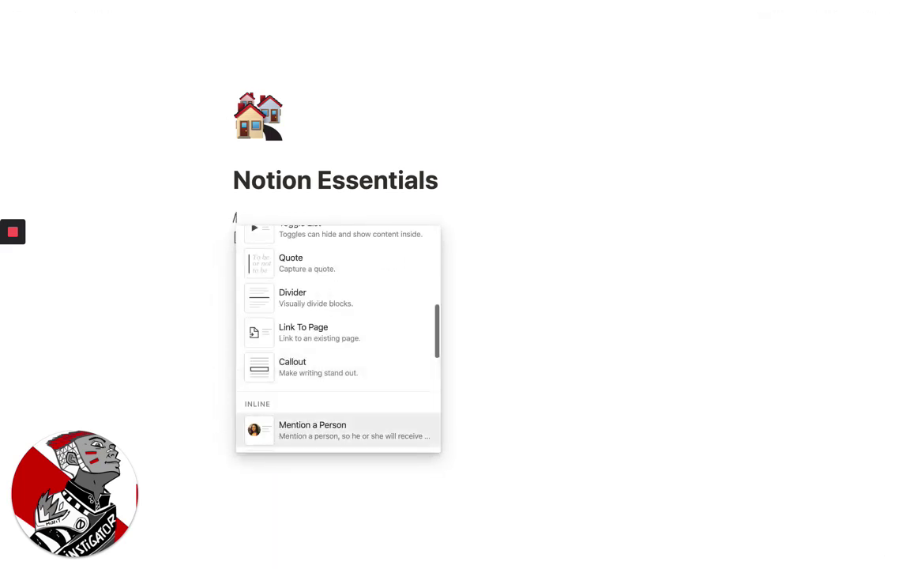
key("Up")
key("Up")
key("Up")
key("Up")
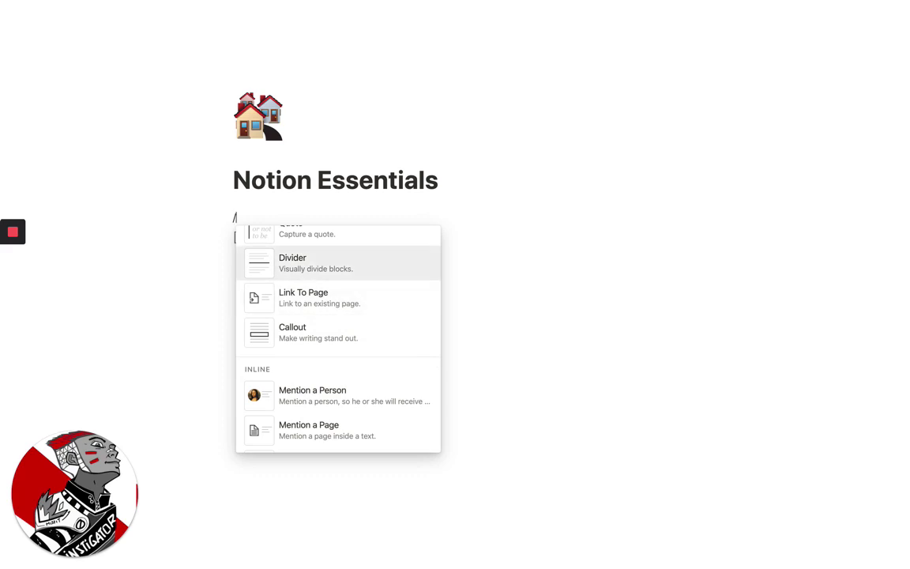
key("Down")
key("Down")
left_click(447, 194)
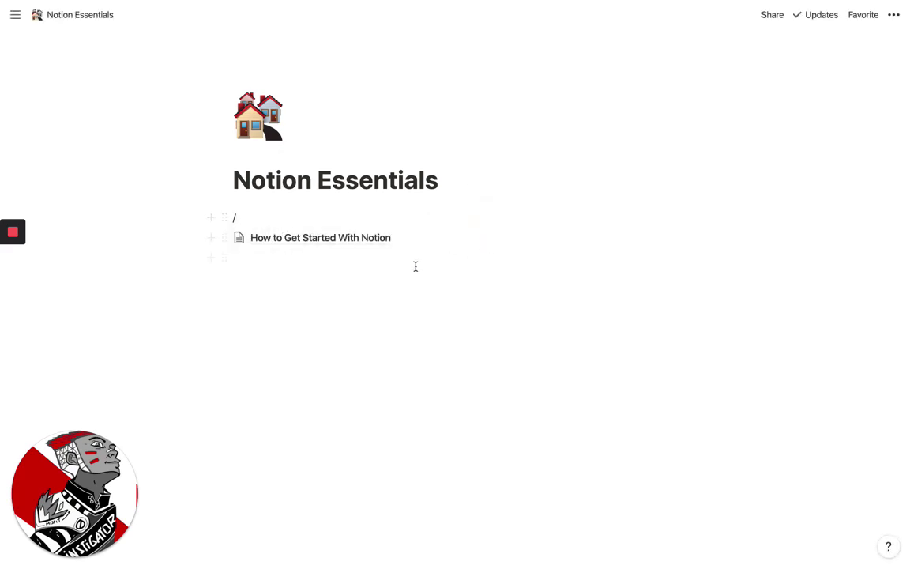
Insert a Divider block below the How to Get Started With Notion link using /div
left_click(415, 266)
type("/div")
key("Return")
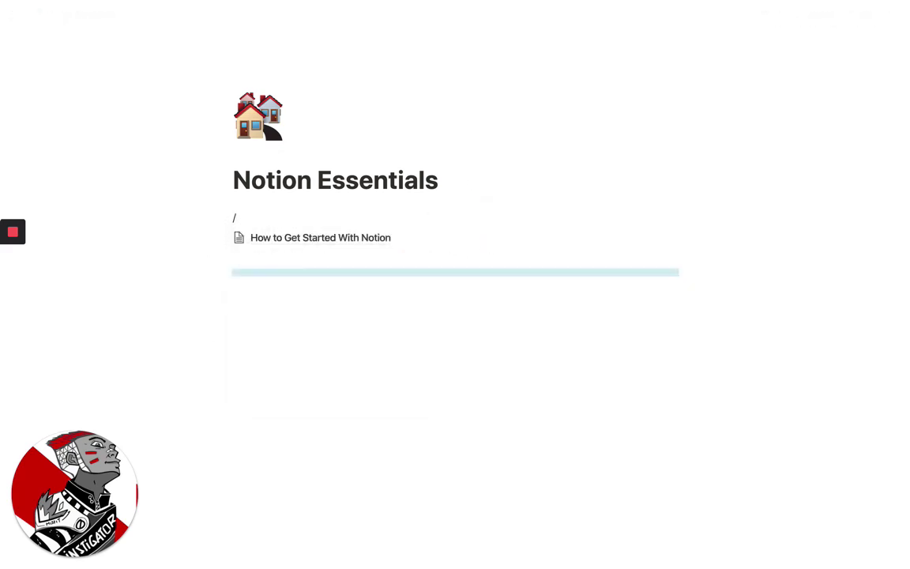
left_click(440, 289)
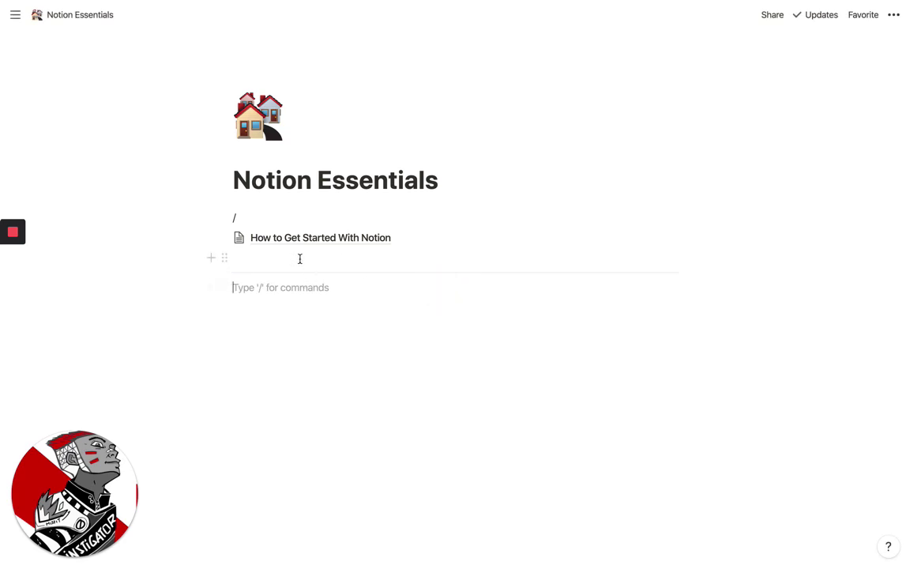
Delete the stray slash above the page link and check the empty lines around the divider
left_click(256, 213)
key("BackSpace")
key("Down")
key("Down")
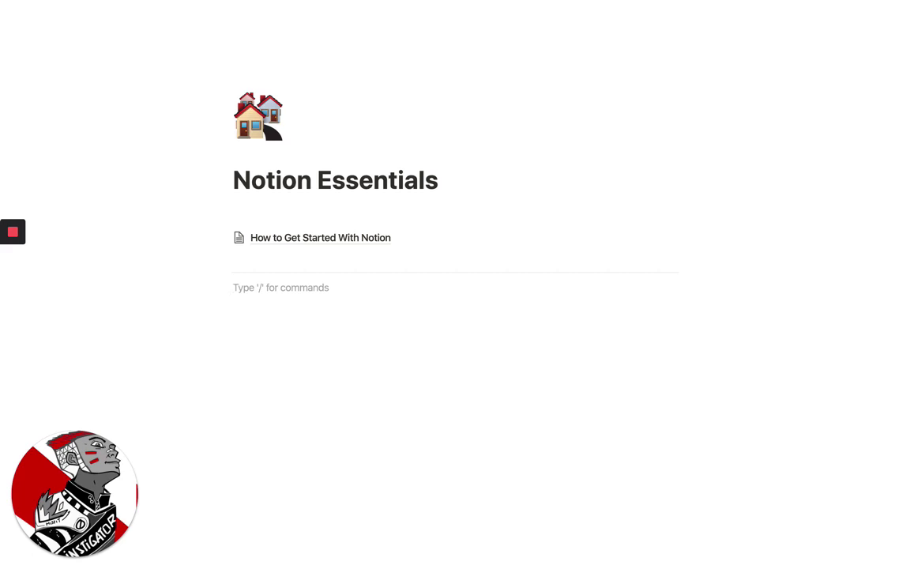
left_click(281, 258)
key("Down")
left_click(233, 258)
left_click(237, 287)
key("Up")
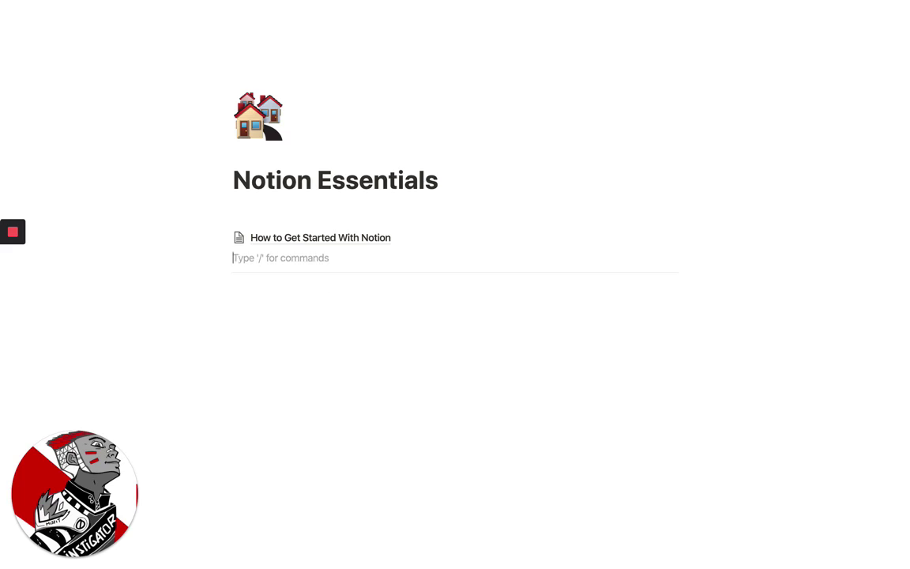
left_click(249, 196)
Insert a trial Table - Inline database below the divider from the slash menu
left_click(267, 260)
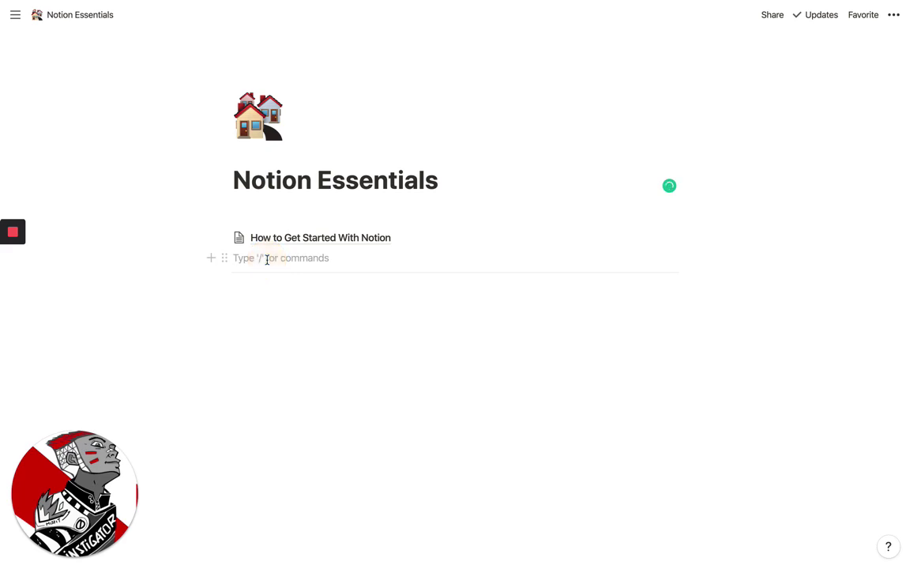
key("Down")
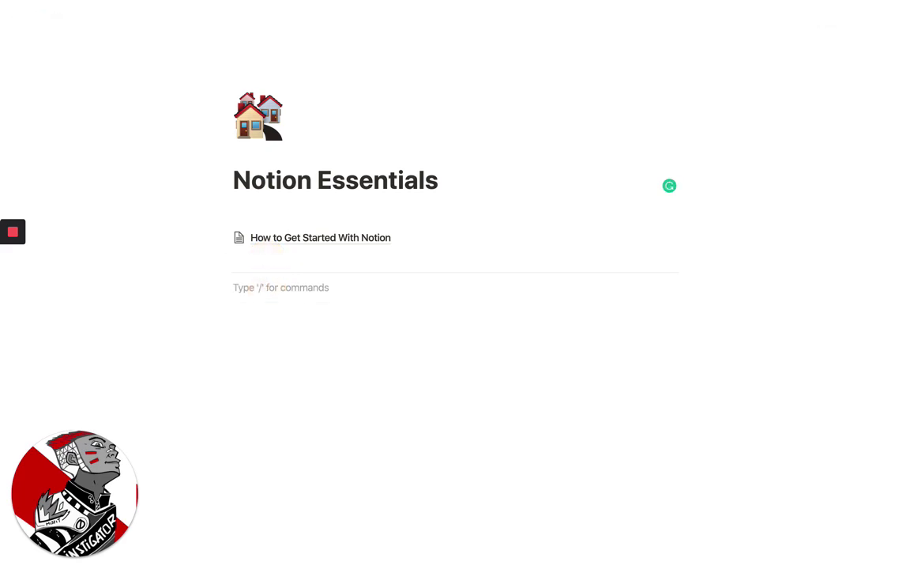
type("/")
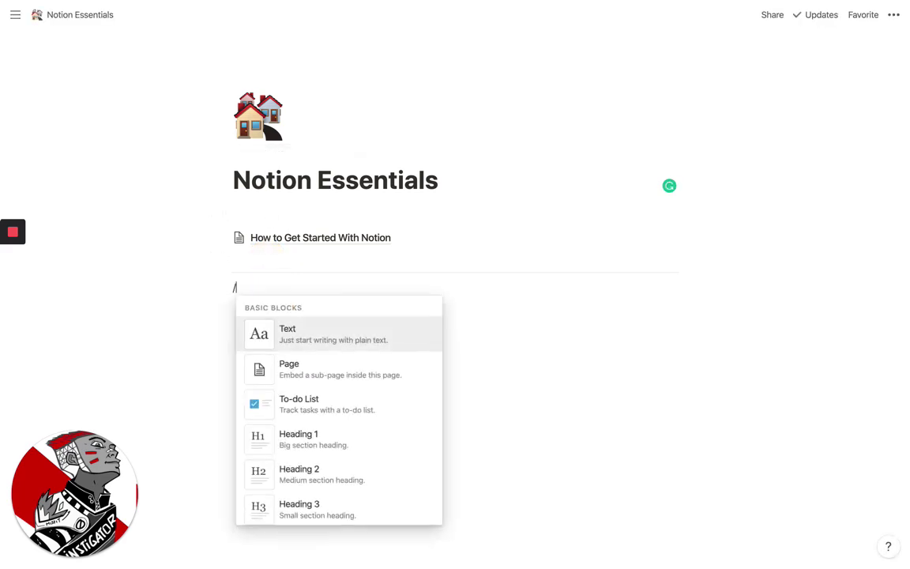
key("Down")
key("Down")
key("Down")
key("Down")
key("Down")
key("Down")
key("Down")
key("Down")
key("Down")
key("Down")
key("Down")
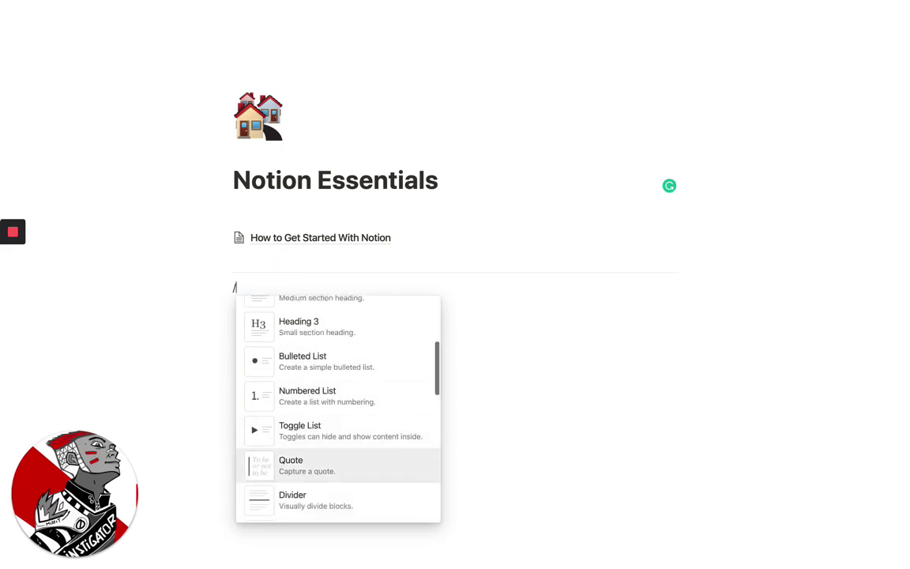
key("Down")
key("Down")
key("Down")
key("Down")
key("Down")
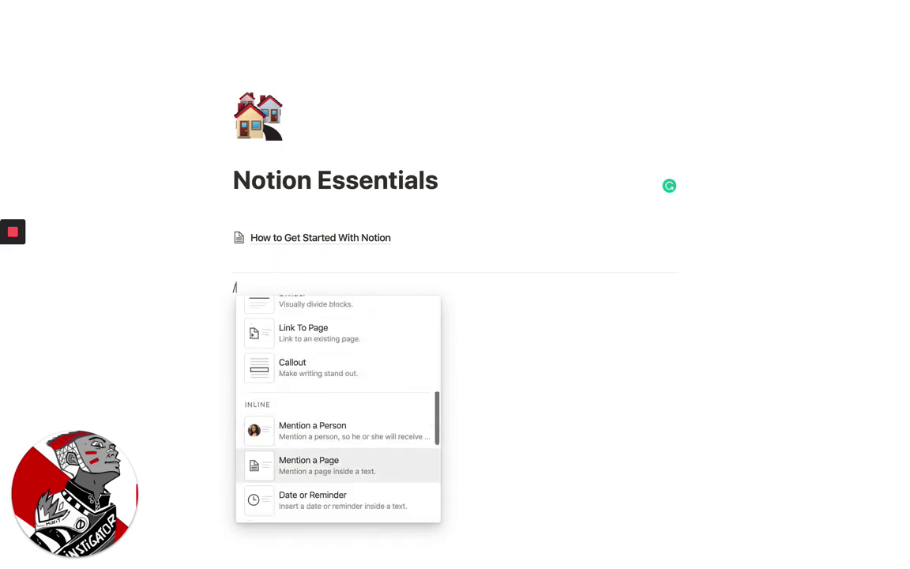
key("Down")
key("Down")
key("Down")
key("Up")
key("Up")
key("Up")
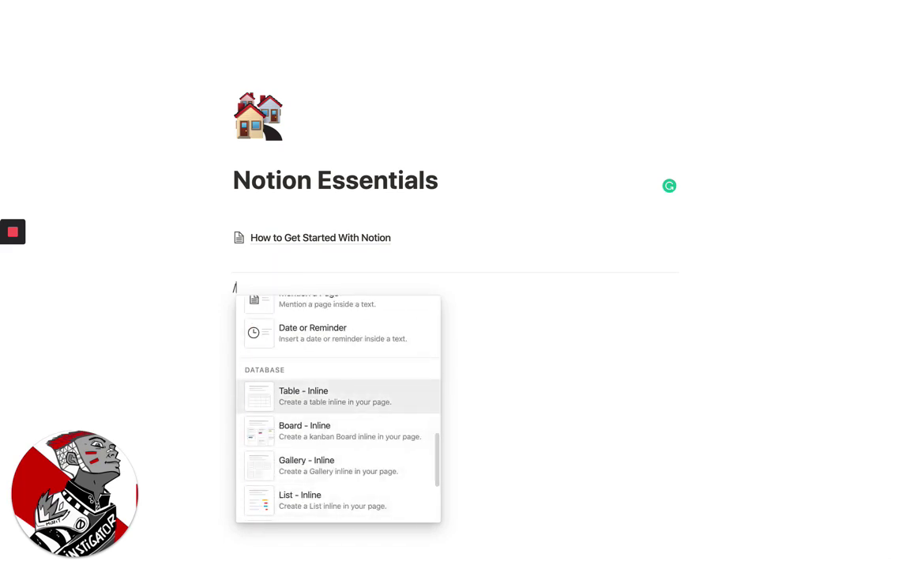
key("Return")
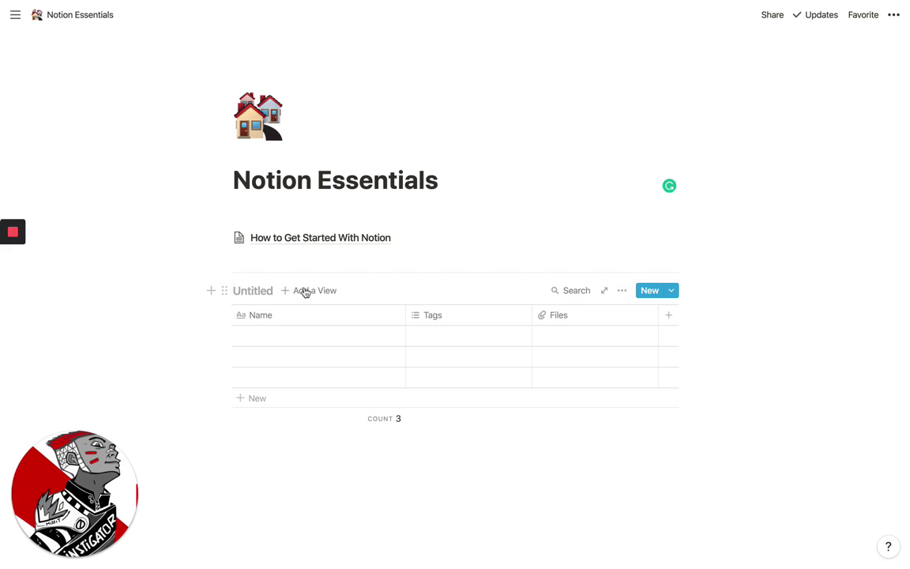
Add a new empty line above the inline table
left_click(222, 290)
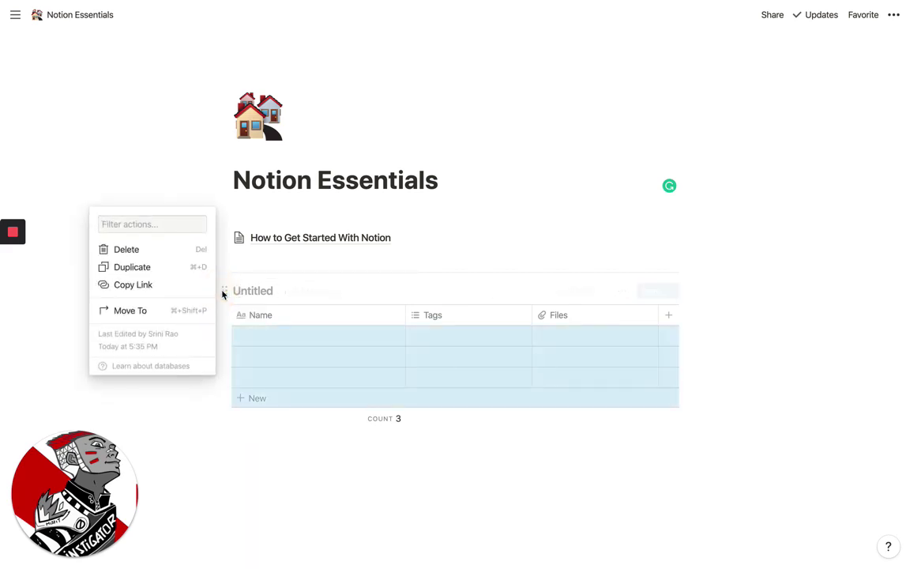
key("Escape")
left_click(260, 259)
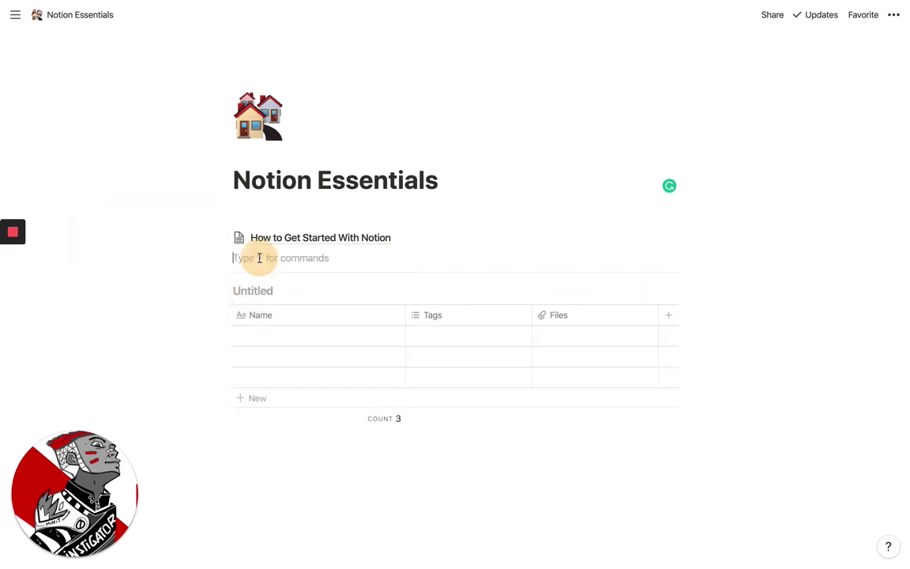
key("Return")
key("Down")
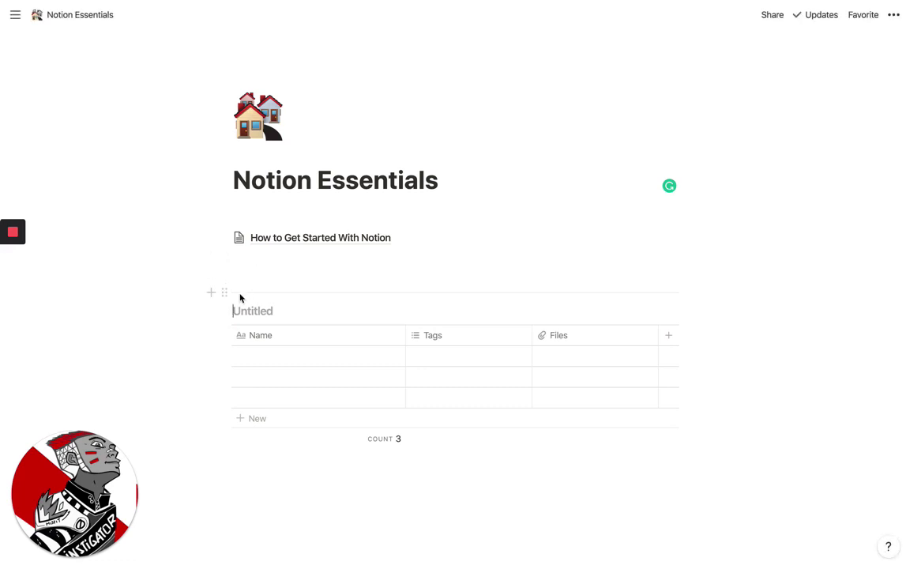
Delete the divider and the Untitled inline table through their block action menus
left_click(225, 292)
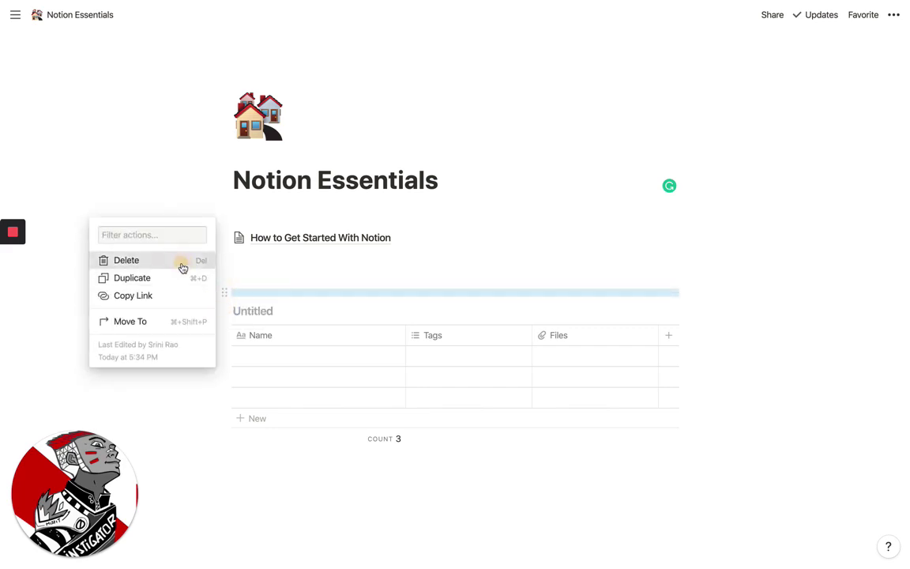
left_click(183, 268)
left_click(225, 304)
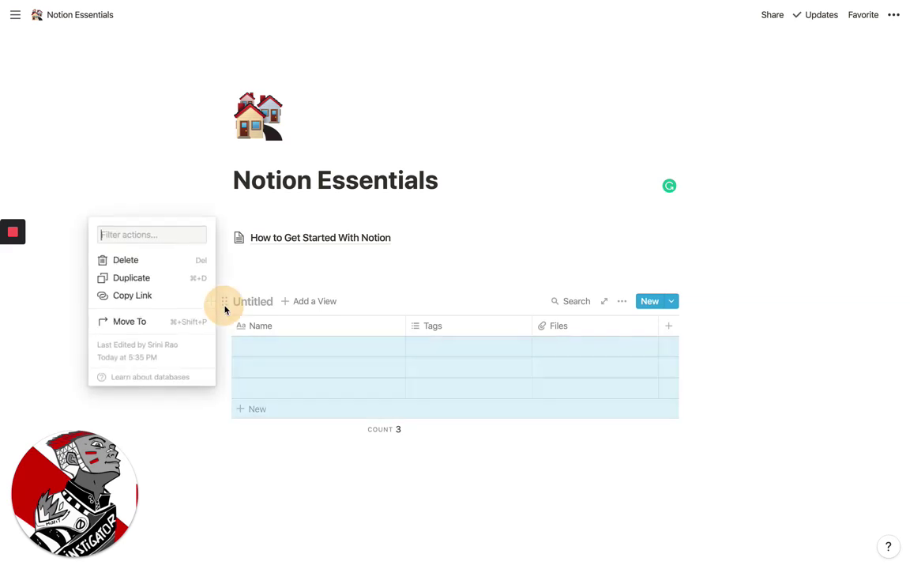
left_click(154, 259)
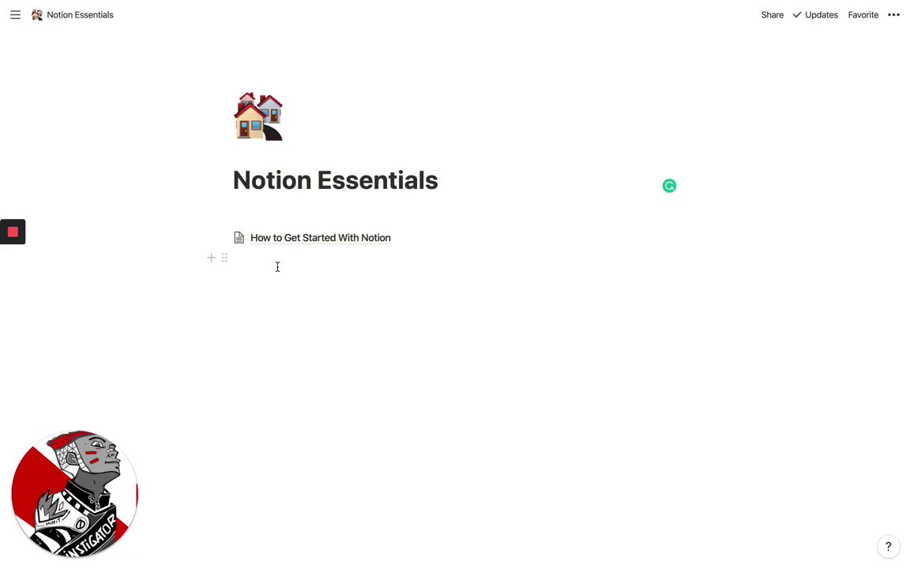
Clear the leftover empty line and add a new empty line under the Notion Essentials title
key("Escape")
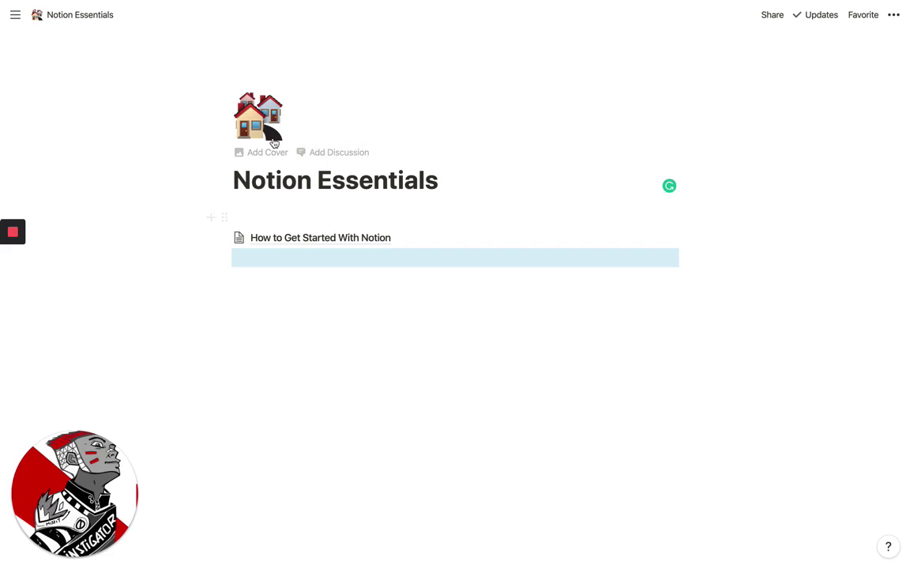
mouse_move(4, 171)
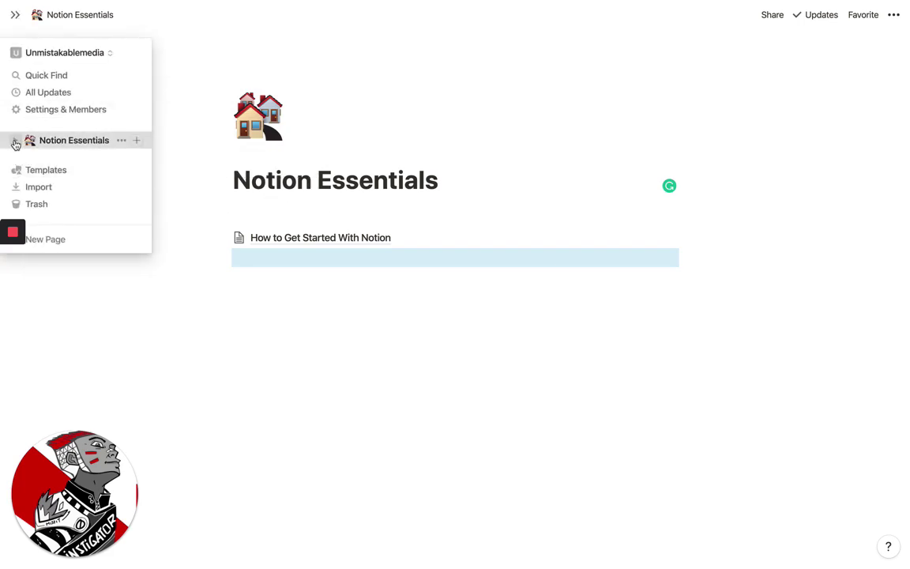
left_click(15, 142)
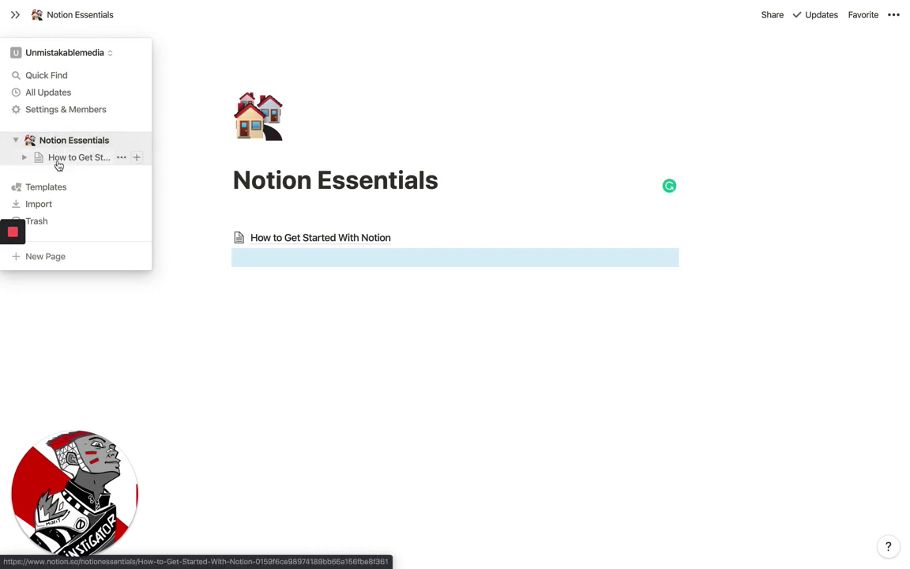
left_click(15, 140)
left_click(235, 193)
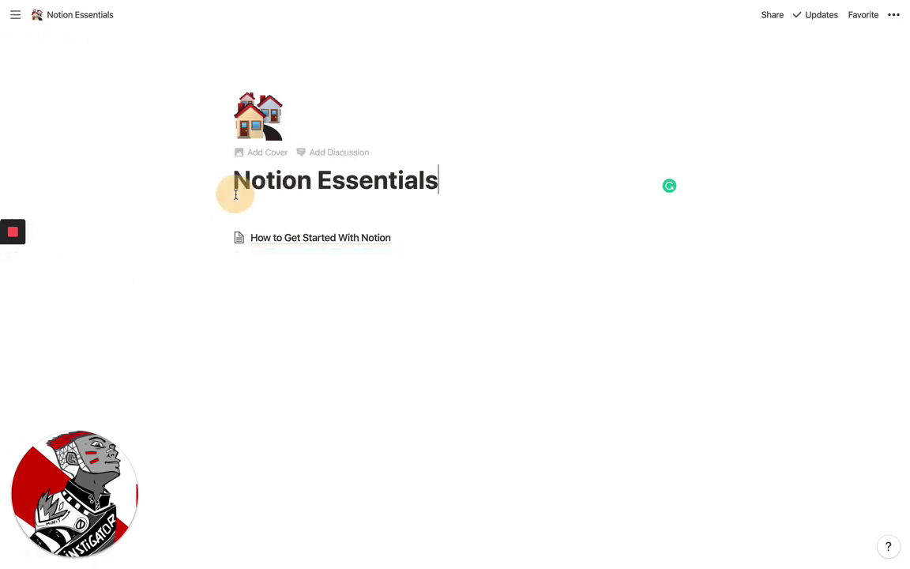
key("Return")
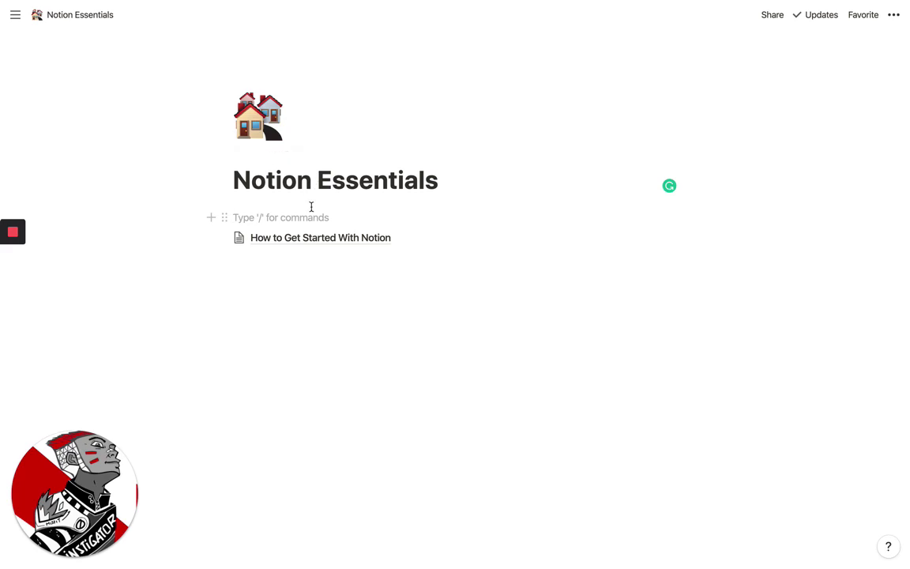
key("Down")
key("Down")
key("Down")
key("Up")
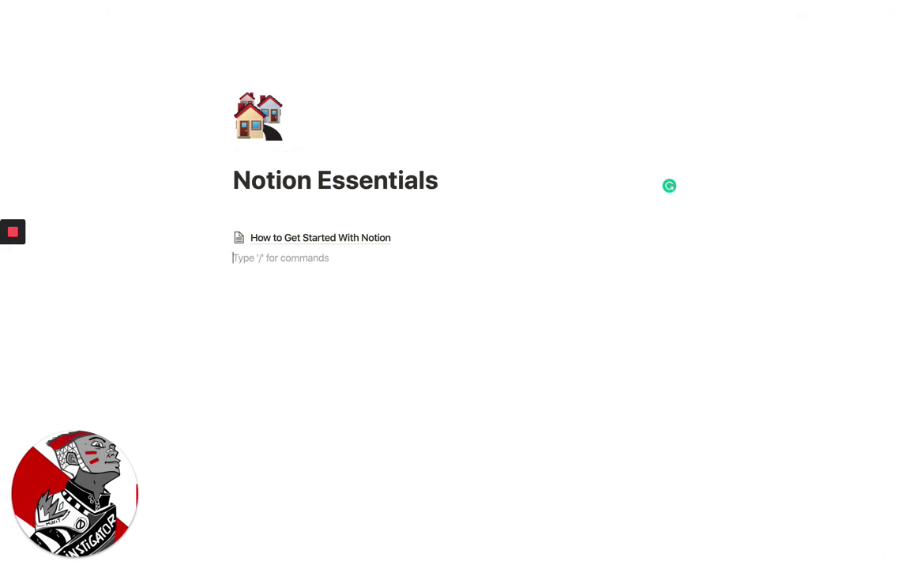
key("Up")
key("Up")
key("Up")
left_click(233, 257)
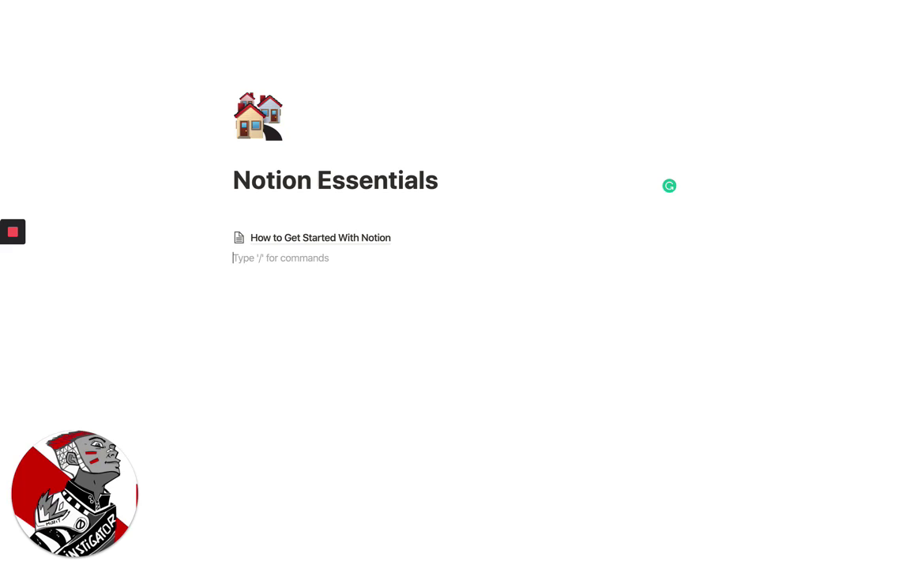
left_click(269, 224)
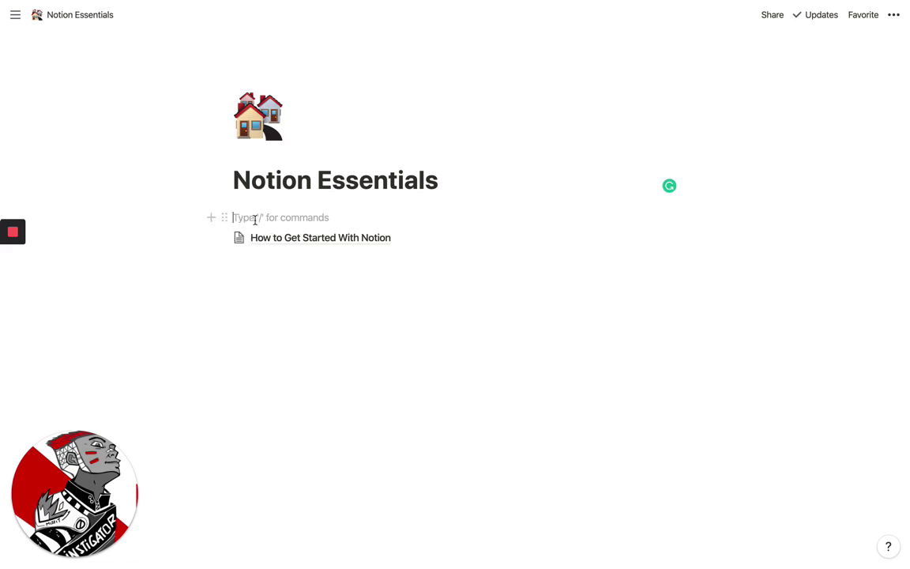
left_click(255, 219)
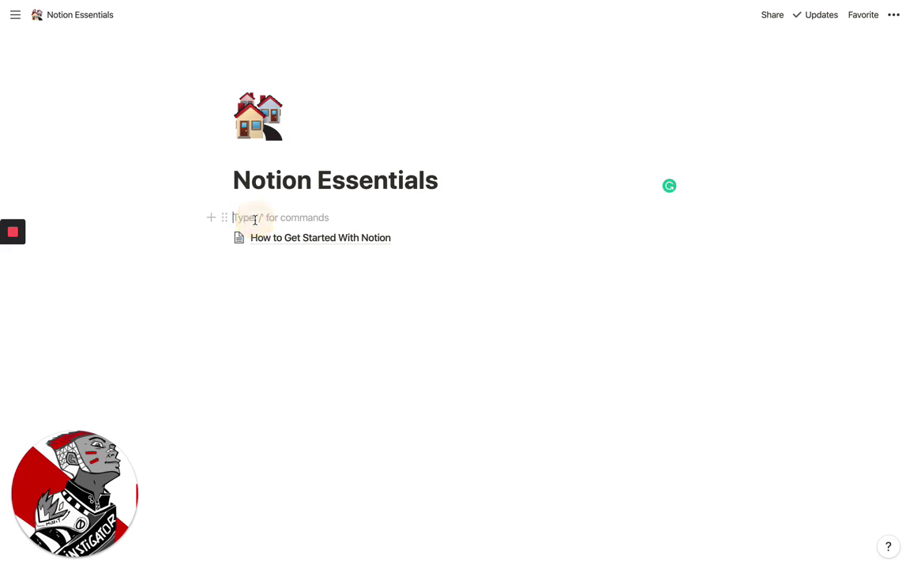